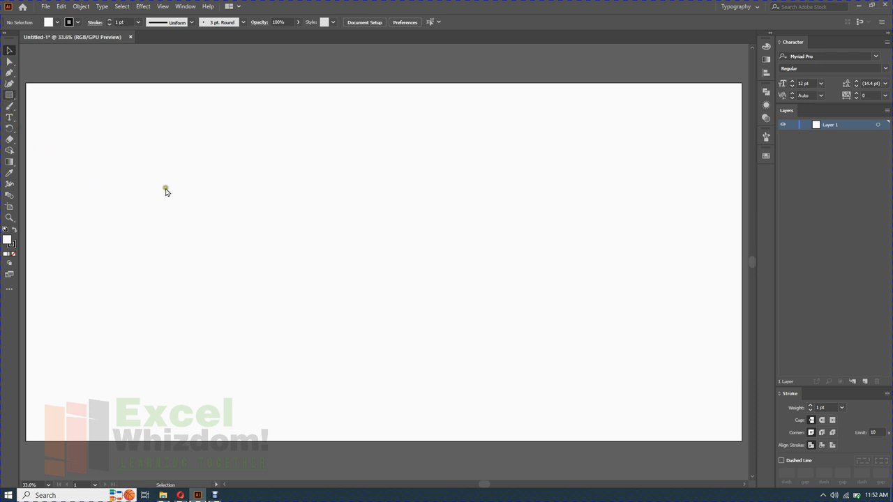
Draw a square, round its corners, and make it wider and shorter near the artboard centre.
{"action": "left_click_drag", "start_coordinate": [327, 220], "coordinate": [402, 296]}
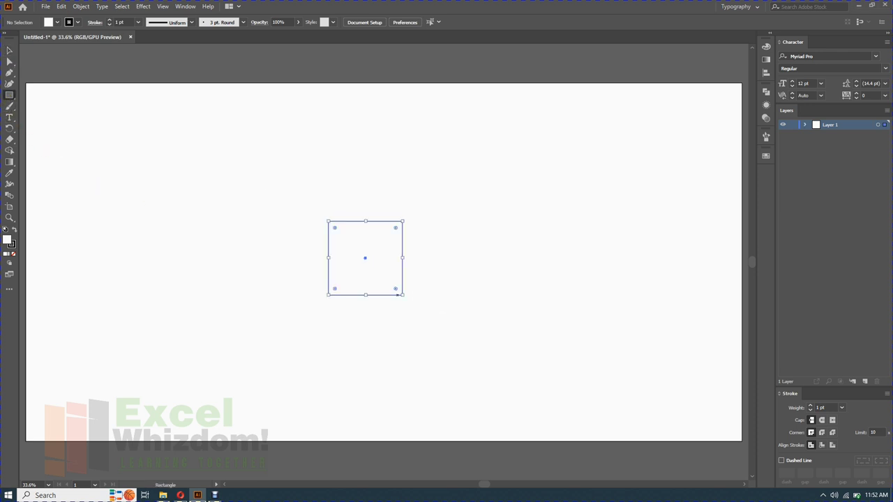
{"action": "left_click_drag", "start_coordinate": [396, 228], "coordinate": [400, 229]}
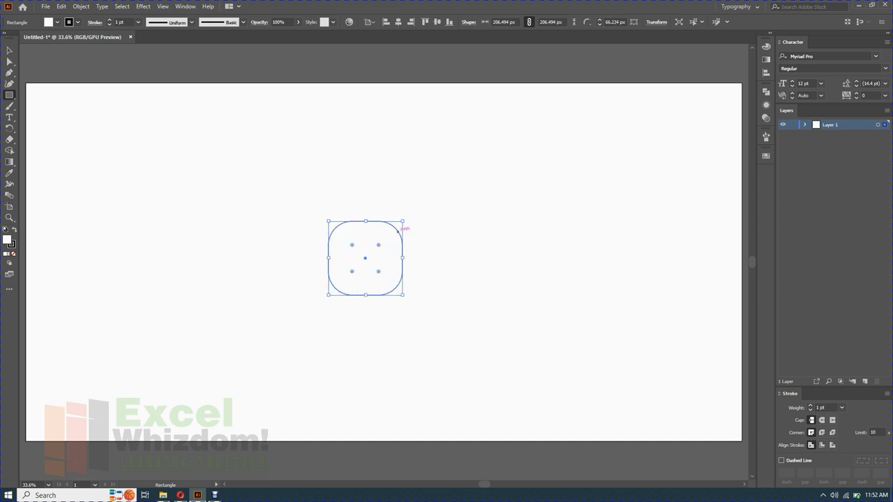
{"action": "left_click_drag", "start_coordinate": [403, 258], "coordinate": [428, 258]}
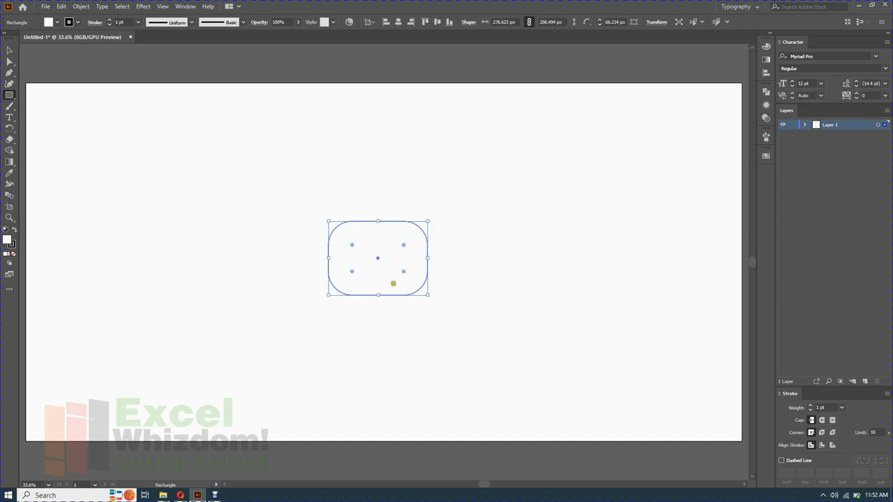
{"action": "left_click_drag", "start_coordinate": [377, 296], "coordinate": [377, 283]}
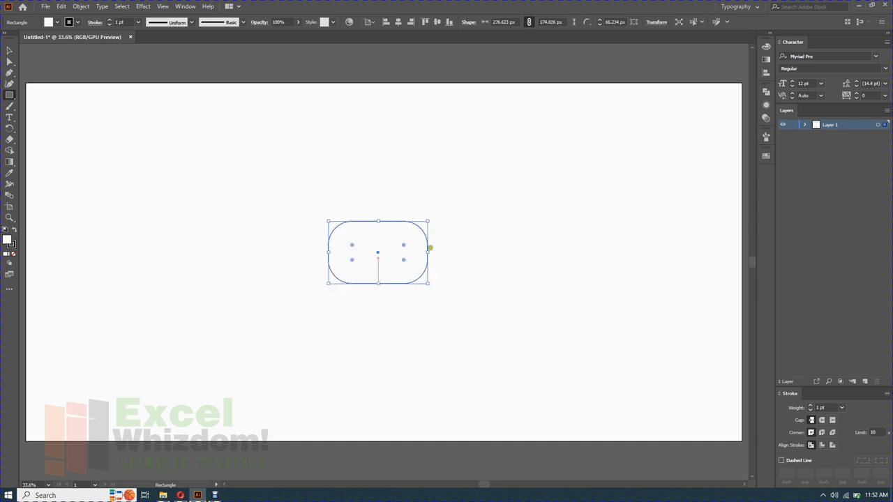
{"action": "key", "text": "v"}
{"action": "left_click", "coordinate": [373, 219]}
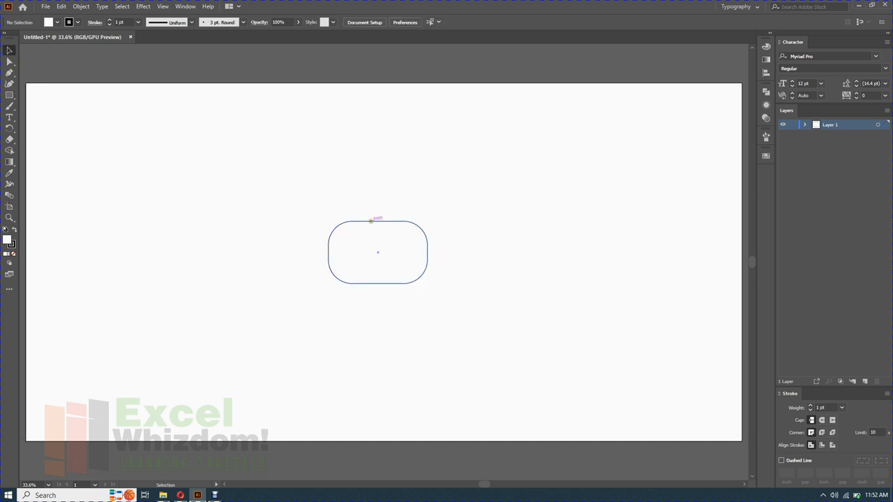
{"action": "left_click_drag", "start_coordinate": [373, 222], "coordinate": [317, 213]}
{"action": "left_click", "coordinate": [288, 200]}
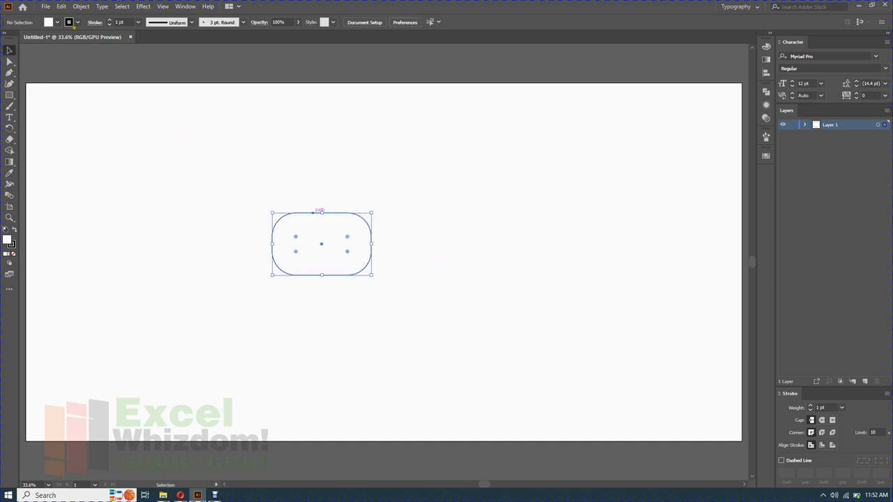
Fill the rounded rectangle with orange and set its stroke to None.
{"action": "left_click", "coordinate": [319, 213]}
{"action": "left_click", "coordinate": [56, 21]}
{"action": "left_click", "coordinate": [90, 39]}
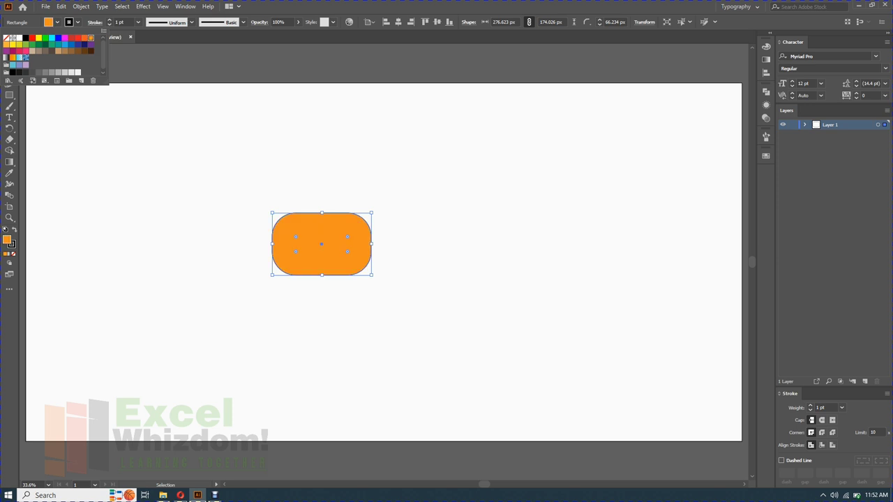
{"action": "left_click", "coordinate": [7, 39]}
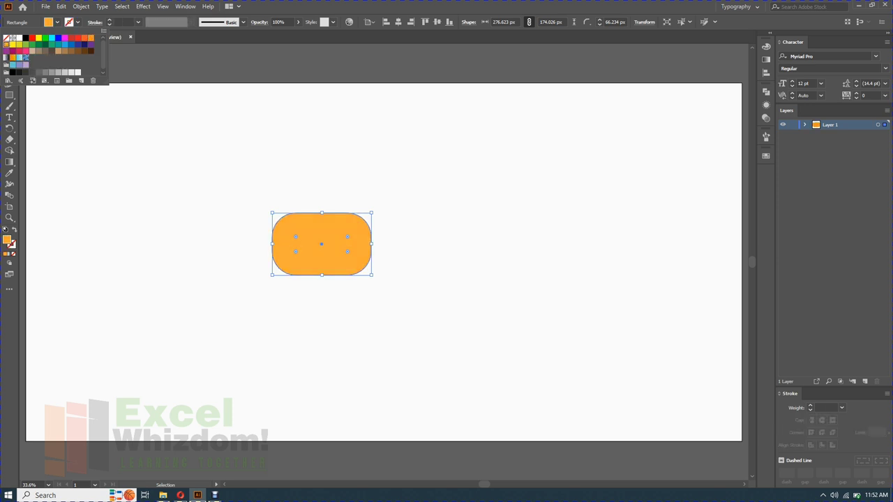
{"action": "left_click", "coordinate": [220, 203]}
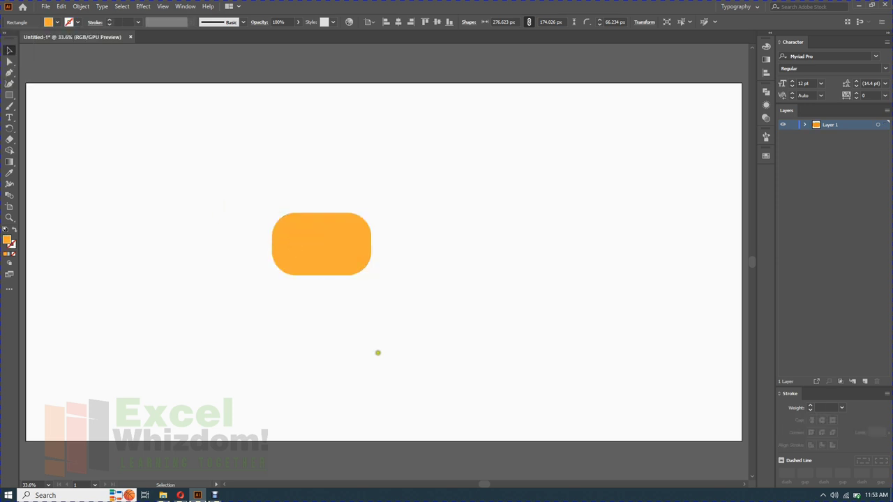
{"action": "left_click", "coordinate": [10, 94]}
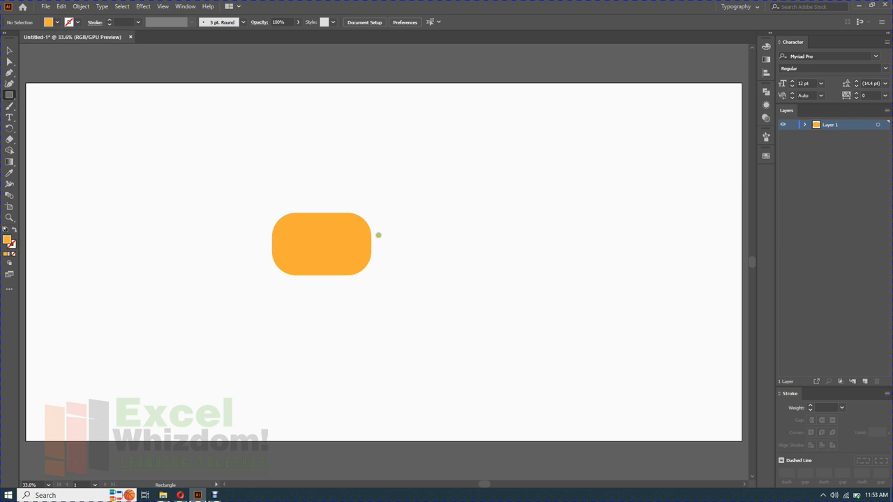
Draw a second rounded rectangle overlapping the first one's right side and widen it.
{"action": "left_click_drag", "start_coordinate": [394, 239], "coordinate": [496, 281]}
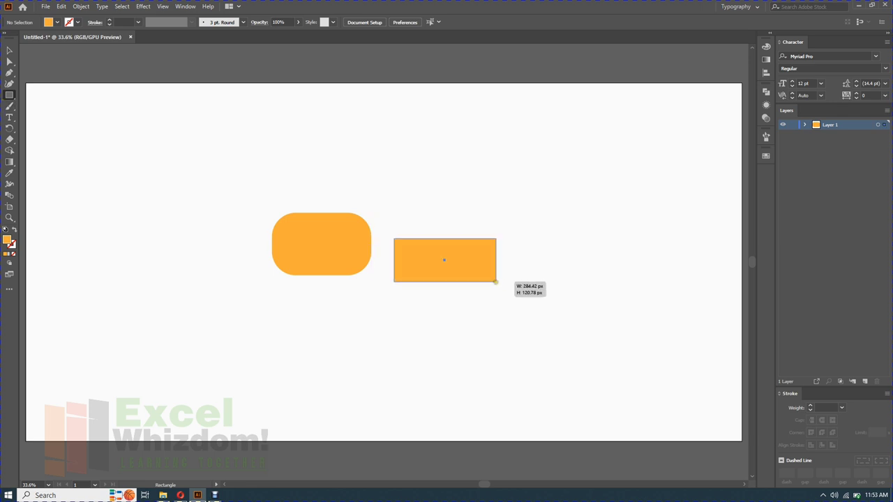
{"action": "mouse_move", "coordinate": [486, 245]}
{"action": "left_mouse_down"}
{"action": "mouse_move", "coordinate": [480, 254]}
{"action": "mouse_move", "coordinate": [444, 233]}
{"action": "left_mouse_up"}
{"action": "left_click", "coordinate": [10, 50]}
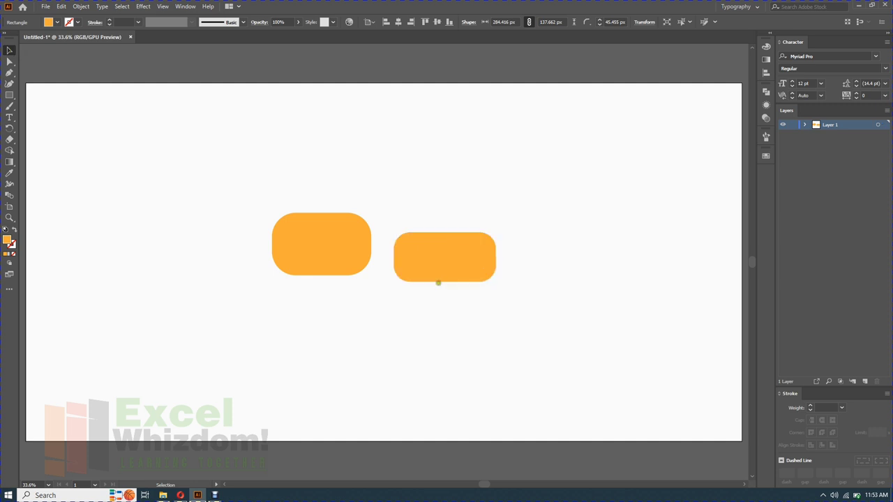
{"action": "left_click_drag", "start_coordinate": [416, 282], "coordinate": [379, 275]}
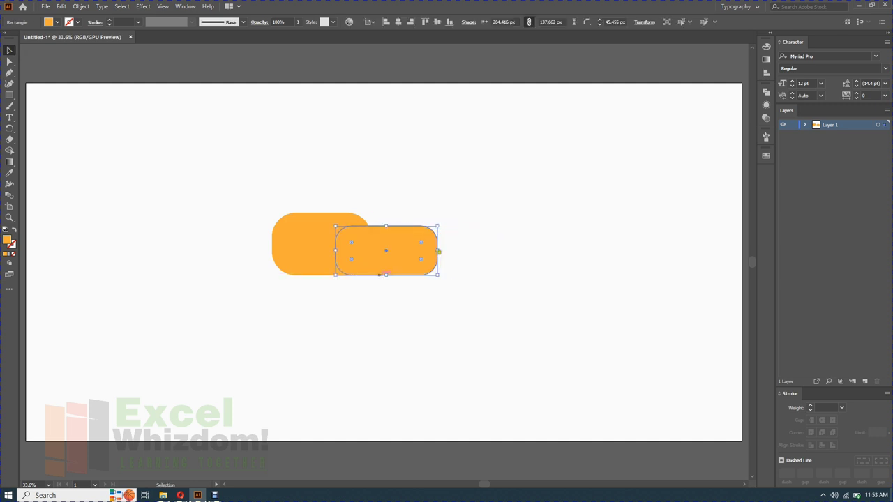
{"action": "left_click_drag", "start_coordinate": [439, 249], "coordinate": [450, 250]}
Fill the second shape darker orange, send it backward, and fully round its ends.
{"action": "left_click", "coordinate": [60, 23]}
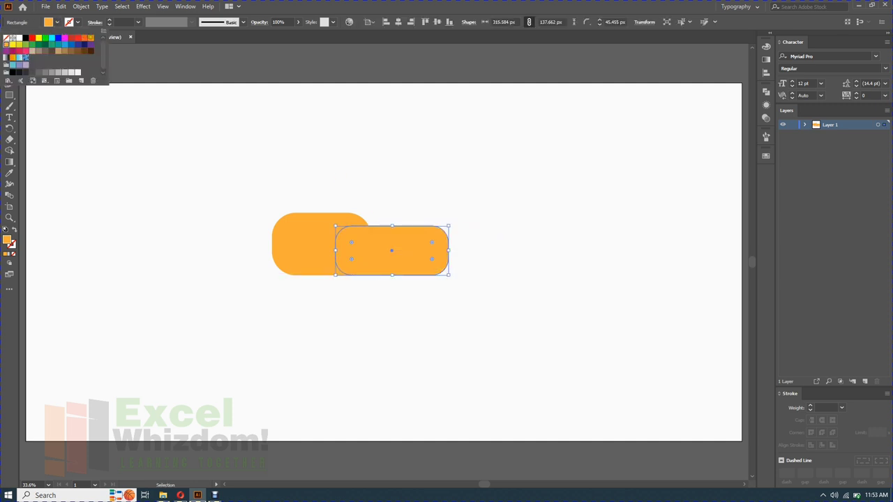
{"action": "left_click", "coordinate": [25, 58]}
{"action": "left_click", "coordinate": [393, 307]}
{"action": "left_click", "coordinate": [394, 240]}
{"action": "right_click", "coordinate": [437, 263]}
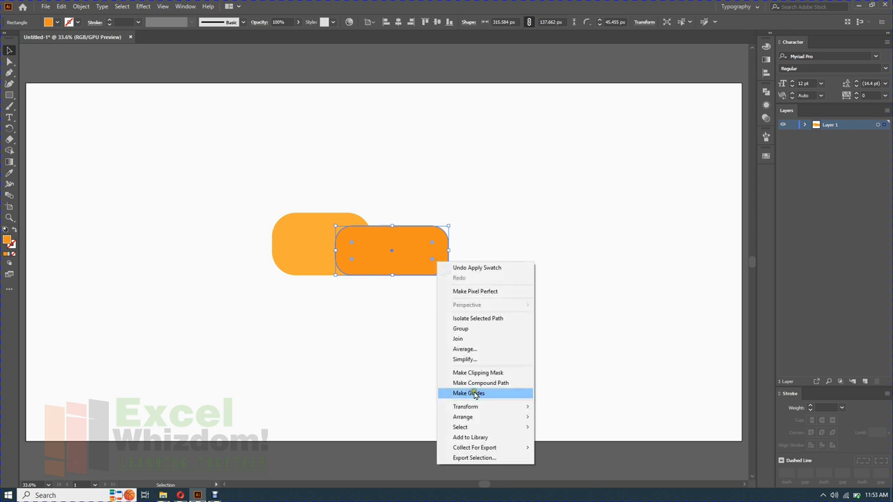
{"action": "left_click", "coordinate": [558, 447]}
{"action": "left_click", "coordinate": [462, 355]}
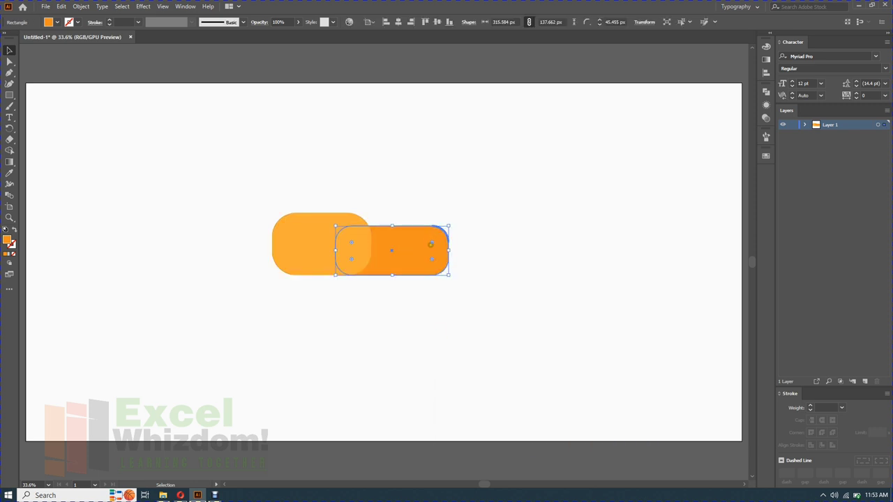
{"action": "left_click_drag", "start_coordinate": [431, 244], "coordinate": [422, 246]}
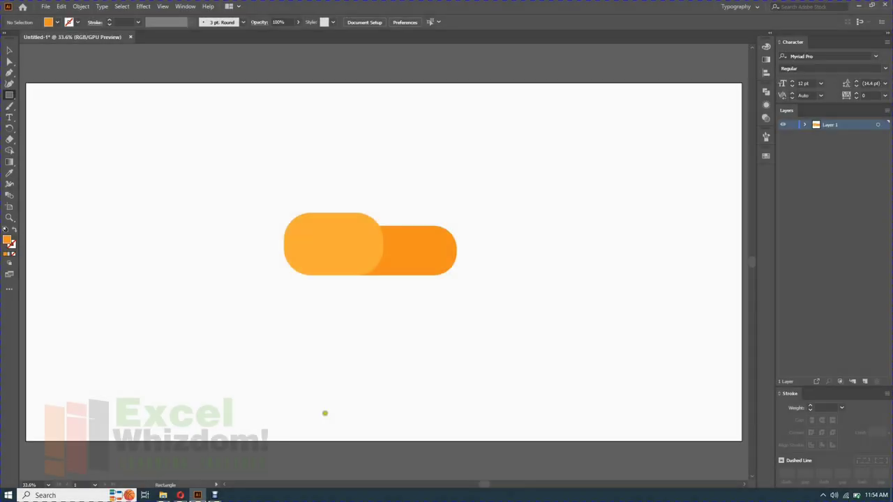
{"action": "left_click_drag", "start_coordinate": [369, 298], "coordinate": [402, 307]}
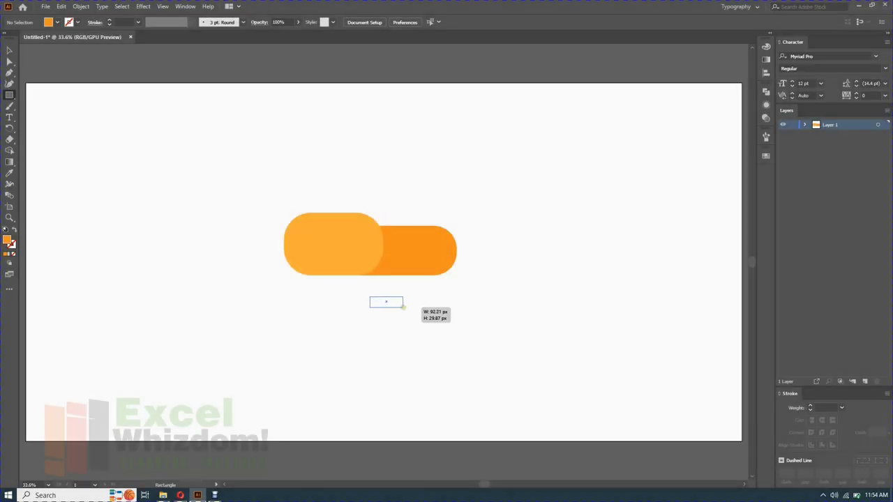
Round the small rectangle into a light-orange pill on the dark shape's bottom edge.
{"action": "scroll", "coordinate": [376, 301], "scroll_direction": "up", "scroll_amount": 3}
{"action": "scroll", "coordinate": [408, 296], "scroll_direction": "up", "scroll_amount": 1}
{"action": "scroll", "coordinate": [437, 314], "scroll_direction": "down", "scroll_amount": 1}
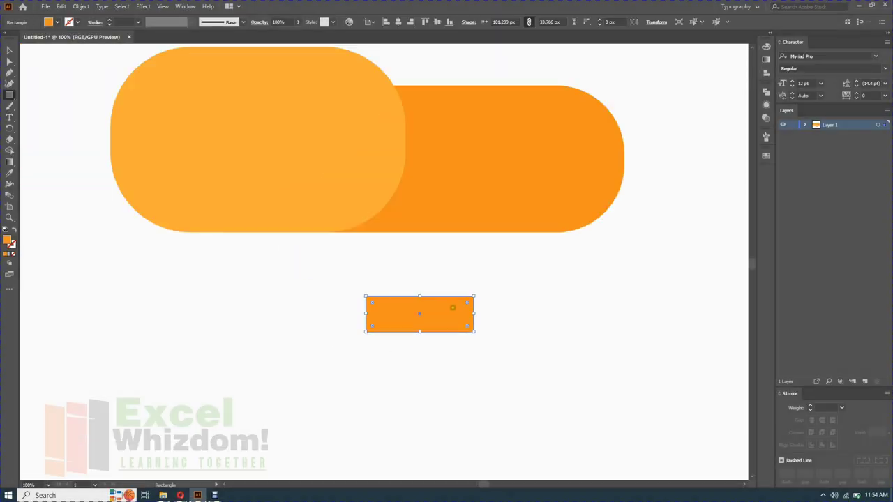
{"action": "left_click_drag", "start_coordinate": [463, 304], "coordinate": [351, 283]}
{"action": "key", "text": "v"}
{"action": "left_click", "coordinate": [417, 265]}
{"action": "left_click_drag", "start_coordinate": [460, 319], "coordinate": [552, 213]}
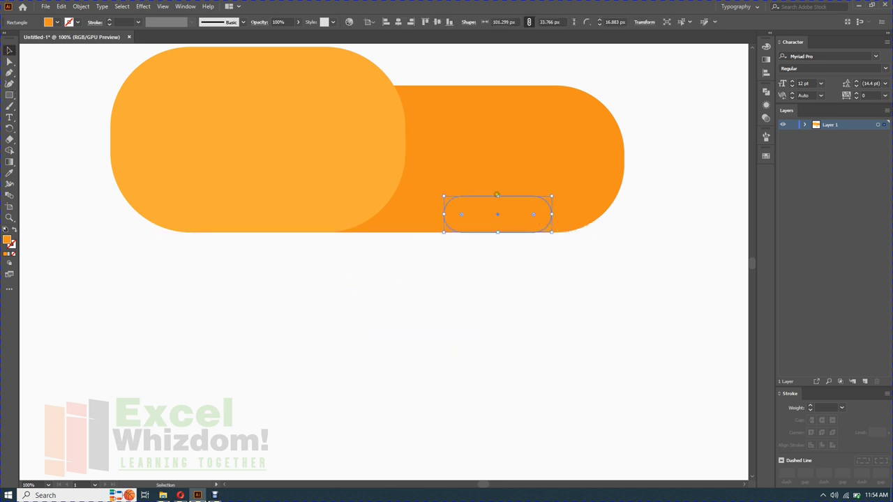
{"action": "left_click", "coordinate": [57, 21]}
{"action": "left_click", "coordinate": [7, 53]}
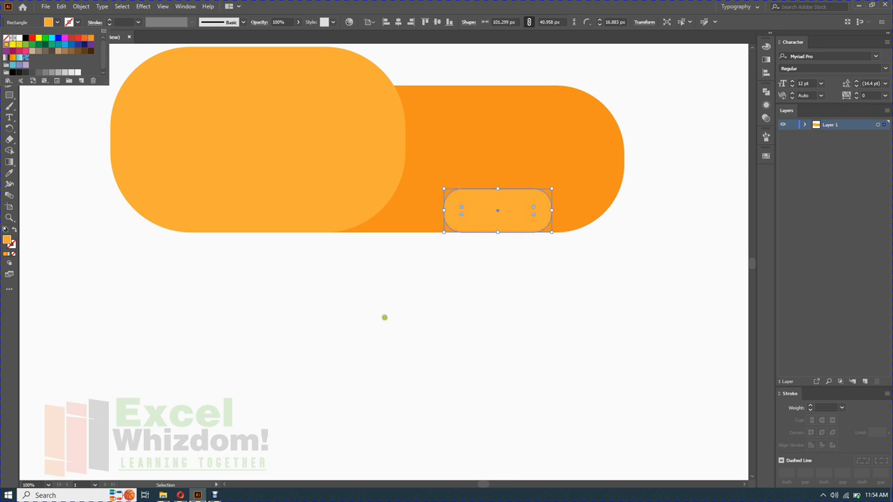
{"action": "key", "text": "Escape"}
{"action": "left_click", "coordinate": [528, 301]}
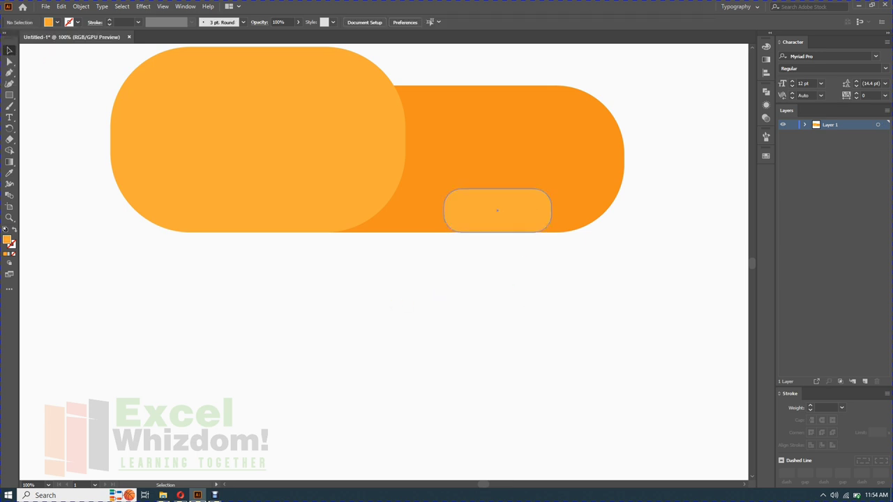
Alt-drag a copy of the pill to the left and make it shorter and narrower.
{"action": "left_click_drag", "start_coordinate": [509, 235], "coordinate": [445, 240]}
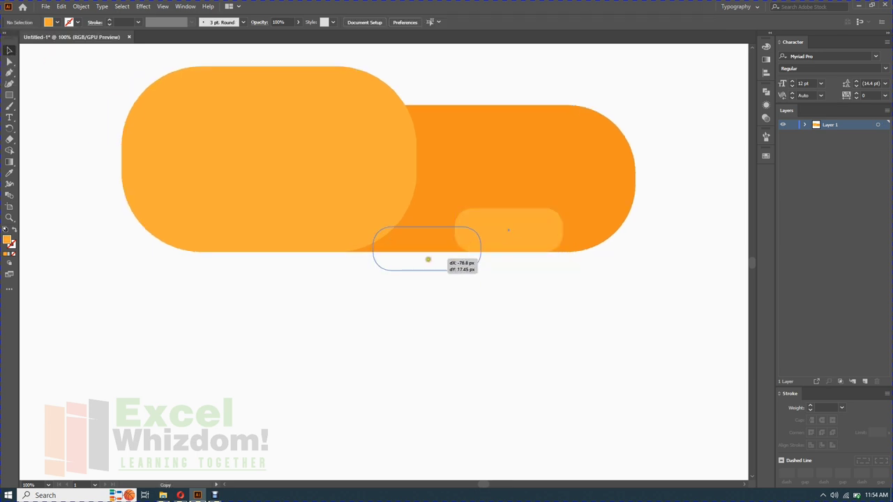
{"action": "left_click_drag", "start_coordinate": [444, 209], "coordinate": [443, 216]}
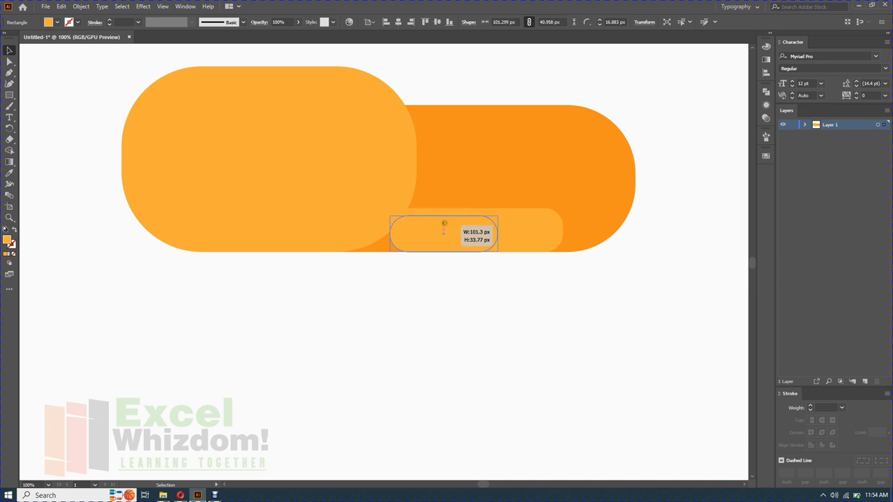
{"action": "left_click_drag", "start_coordinate": [390, 233], "coordinate": [414, 233]}
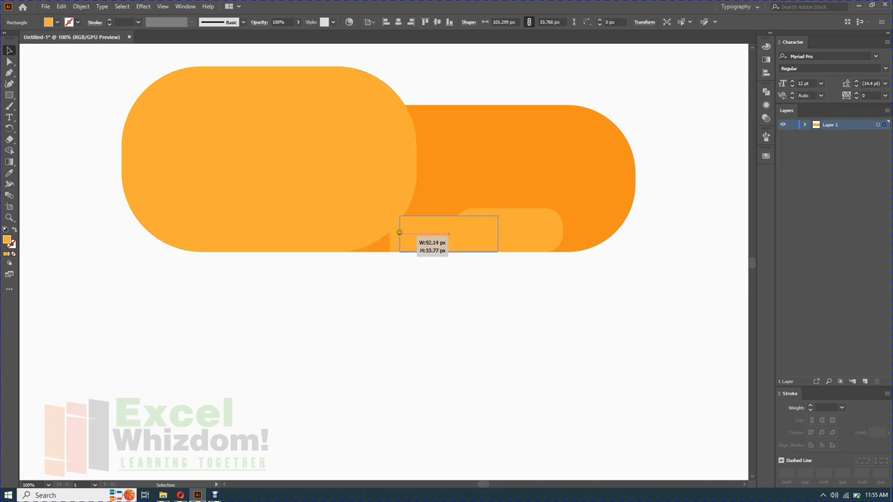
{"action": "left_click", "coordinate": [486, 291]}
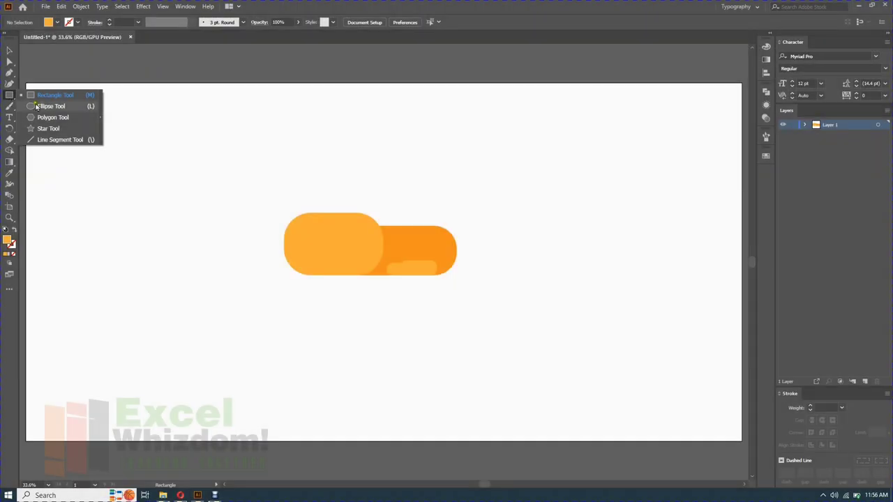
Draw a white circular eye, duplicate it to the right, and nudge both down.
{"action": "left_click", "coordinate": [40, 106]}
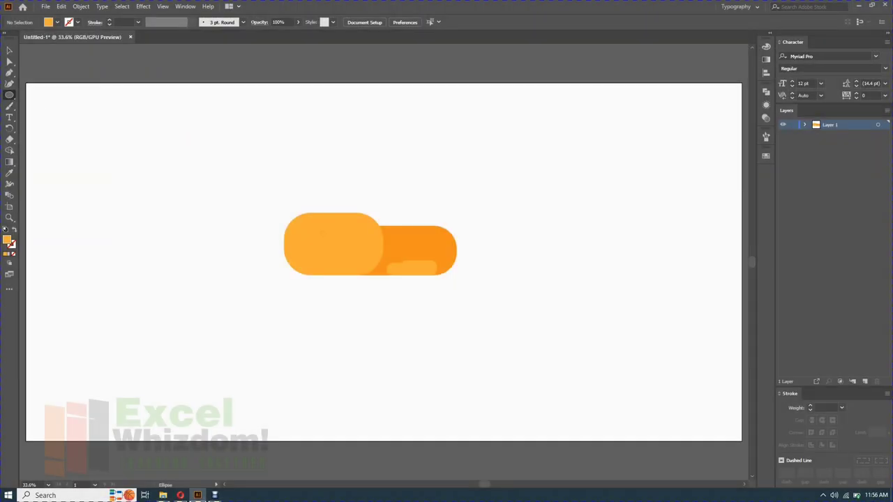
{"action": "left_click", "coordinate": [57, 22]}
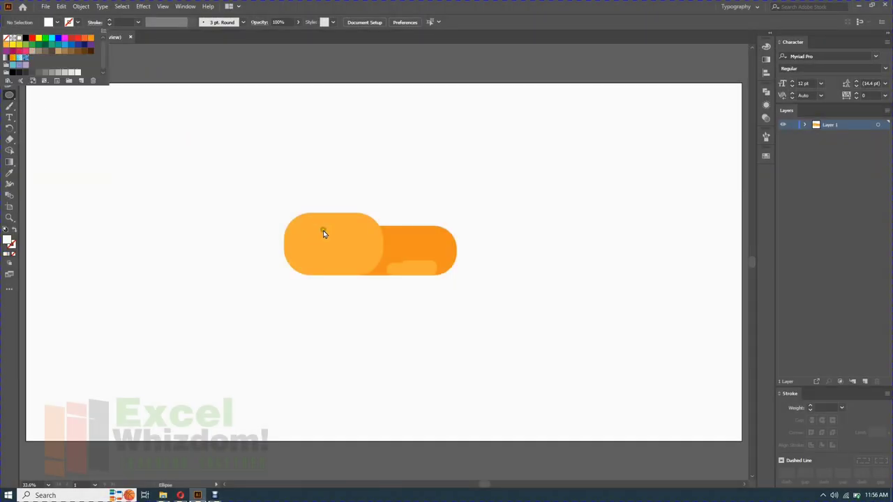
{"action": "left_click", "coordinate": [344, 111]}
{"action": "left_click_drag", "start_coordinate": [321, 237], "coordinate": [335, 249]}
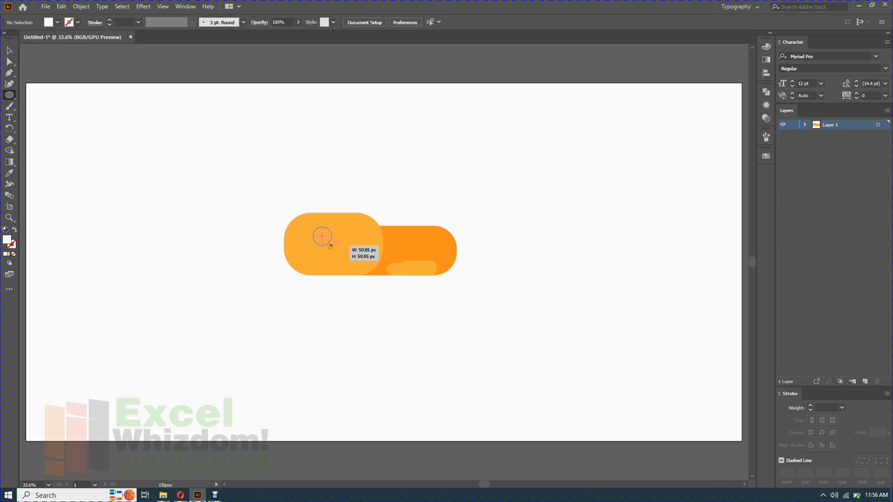
{"action": "key", "text": "ctrl+plus"}
{"action": "key", "text": "ctrl+plus"}
{"action": "key", "text": "v"}
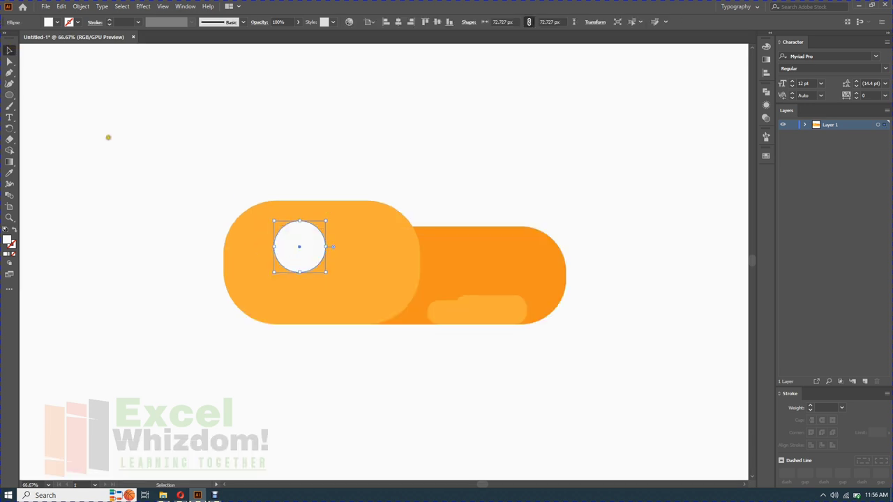
{"action": "left_click_drag", "start_coordinate": [310, 252], "coordinate": [365, 252]}
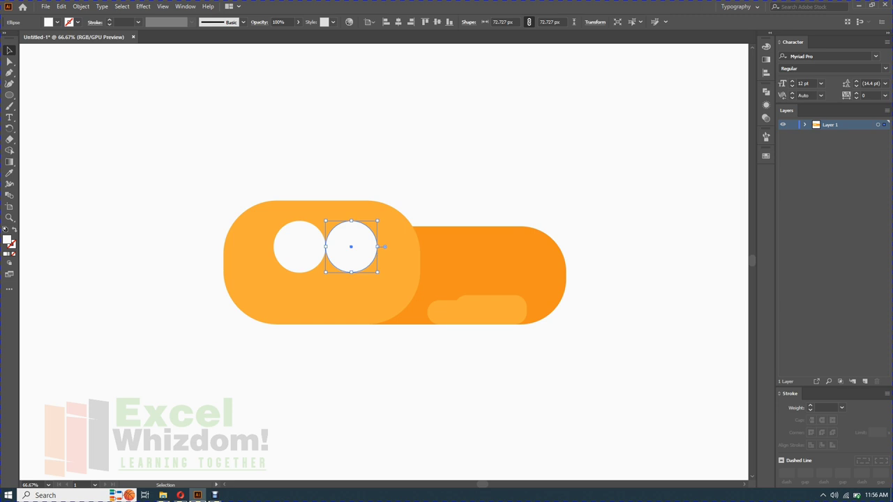
{"action": "left_click", "coordinate": [299, 246], "text": "shift"}
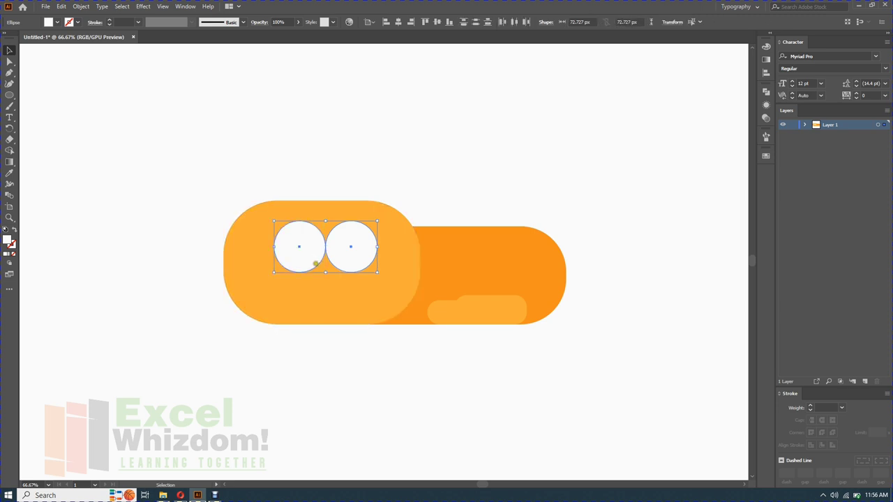
{"action": "key", "text": "shift+Down"}
{"action": "left_click", "coordinate": [56, 113]}
Draw a small black pupil circle and position it inside the eye.
{"action": "left_click", "coordinate": [53, 23]}
{"action": "left_click", "coordinate": [26, 39]}
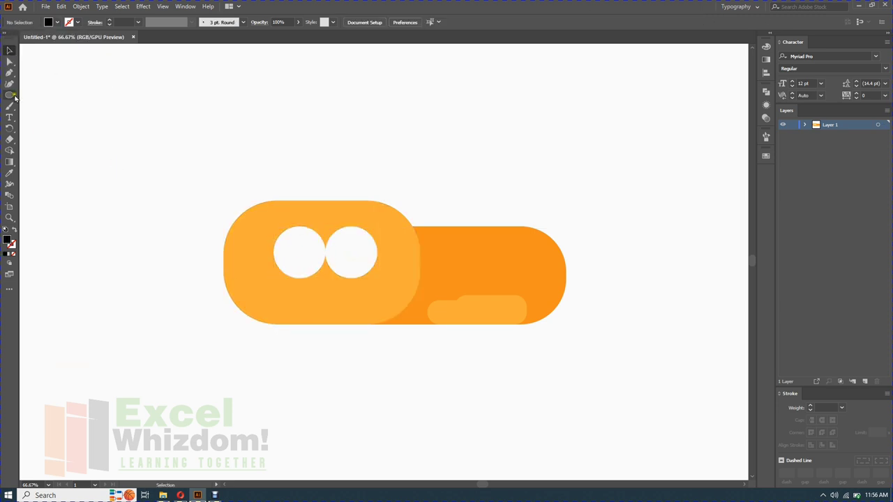
{"action": "left_click_drag", "start_coordinate": [305, 253], "coordinate": [310, 257]}
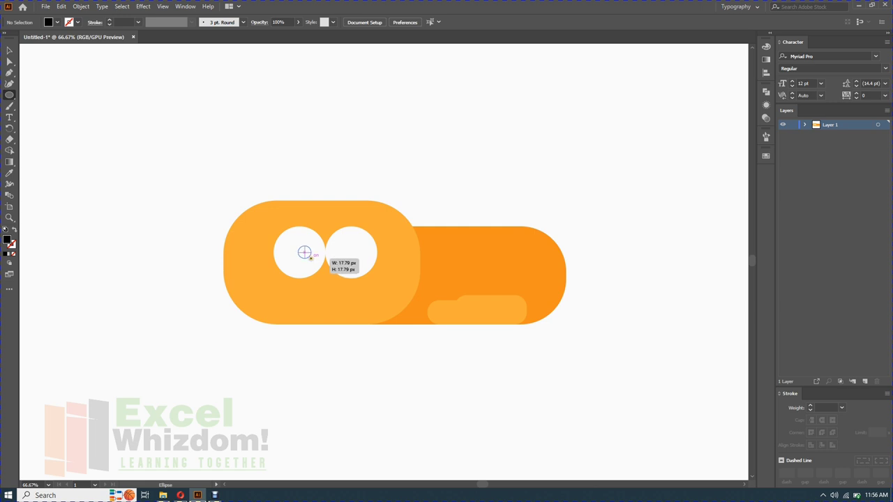
{"action": "key", "text": "v"}
{"action": "left_click", "coordinate": [286, 144]}
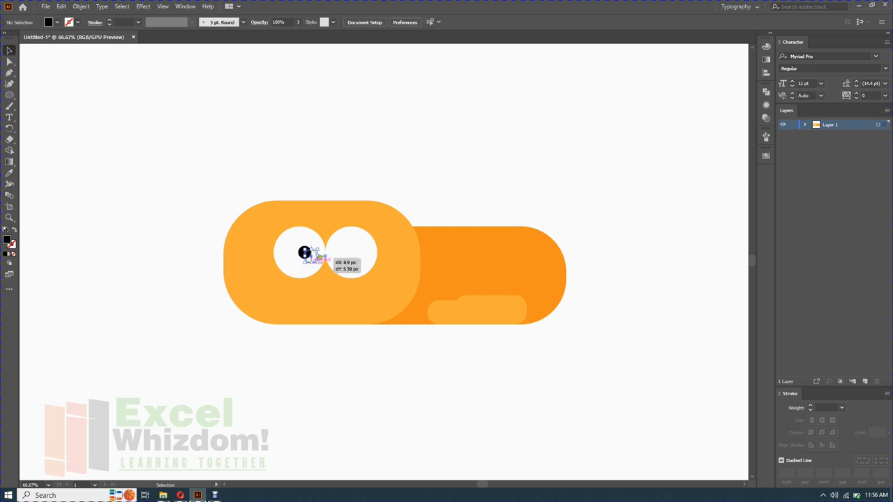
{"action": "left_click_drag", "start_coordinate": [304, 252], "coordinate": [342, 259]}
{"action": "left_click", "coordinate": [331, 161]}
{"action": "left_click", "coordinate": [315, 140]}
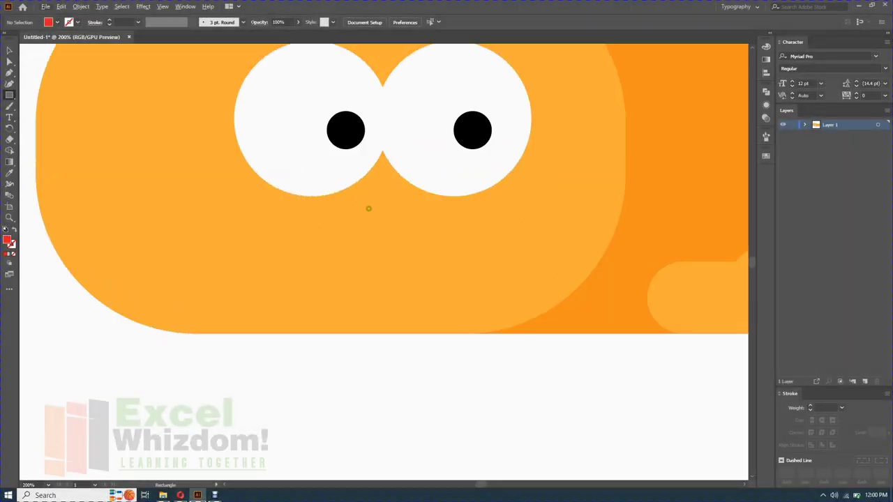
Draw a red rectangle, round it into a pill, and move it just below the eyes.
{"action": "mouse_move", "coordinate": [336, 209]}
{"action": "left_mouse_down"}
{"action": "mouse_move", "coordinate": [431, 251]}
{"action": "mouse_move", "coordinate": [430, 259]}
{"action": "mouse_move", "coordinate": [411, 254]}
{"action": "left_mouse_up"}
{"action": "key", "text": "v"}
{"action": "scroll", "coordinate": [412, 279], "scroll_direction": "up", "scroll_amount": 3}
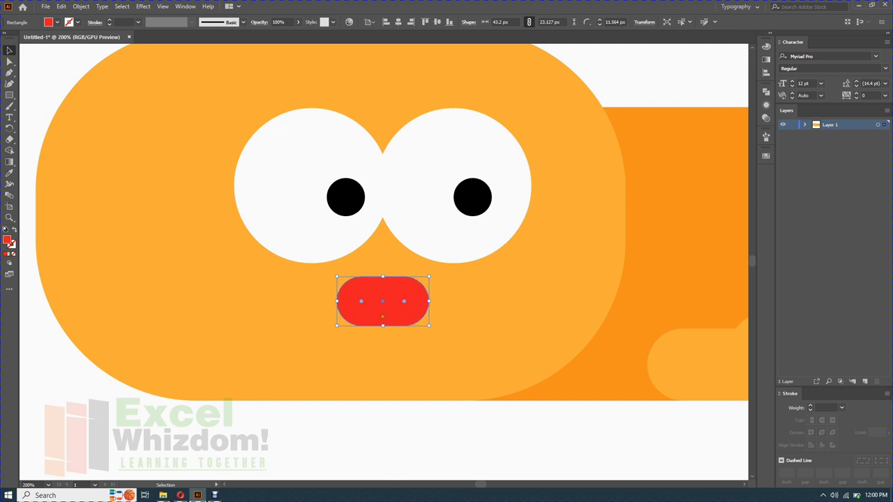
{"action": "left_click_drag", "start_coordinate": [399, 294], "coordinate": [399, 280]}
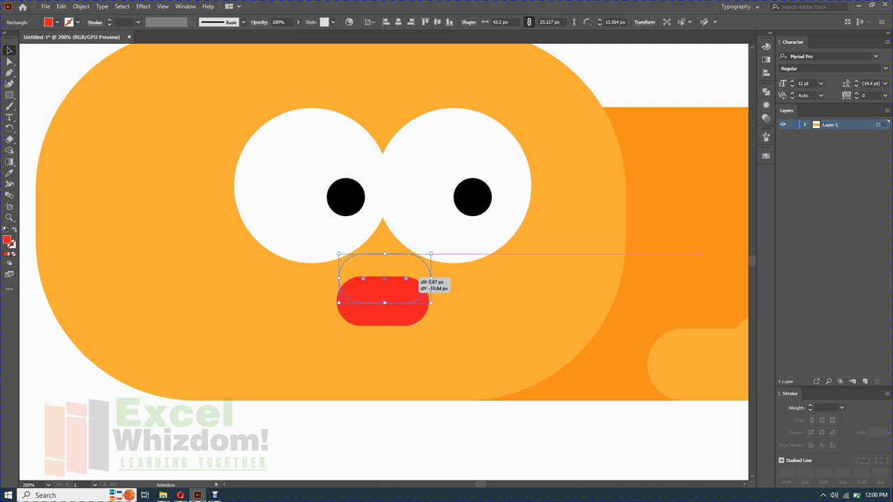
{"action": "left_click", "coordinate": [343, 419]}
{"action": "key", "text": "ctrl+1"}
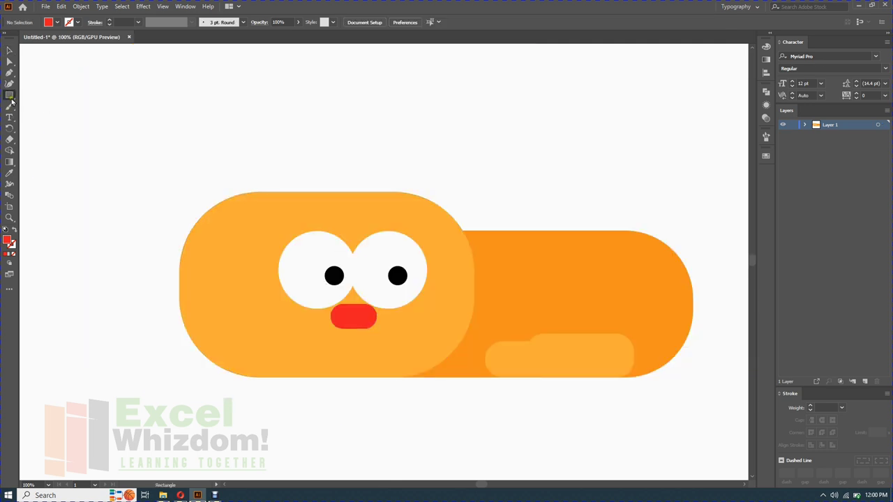
Draw a red outlined circle at the nose's right end and delete its top anchor.
{"action": "left_click_drag", "start_coordinate": [11, 98], "coordinate": [70, 118]}
{"action": "scroll", "coordinate": [380, 342], "scroll_direction": "up", "scroll_amount": 2}
{"action": "scroll", "coordinate": [377, 293], "scroll_direction": "up", "scroll_amount": 1}
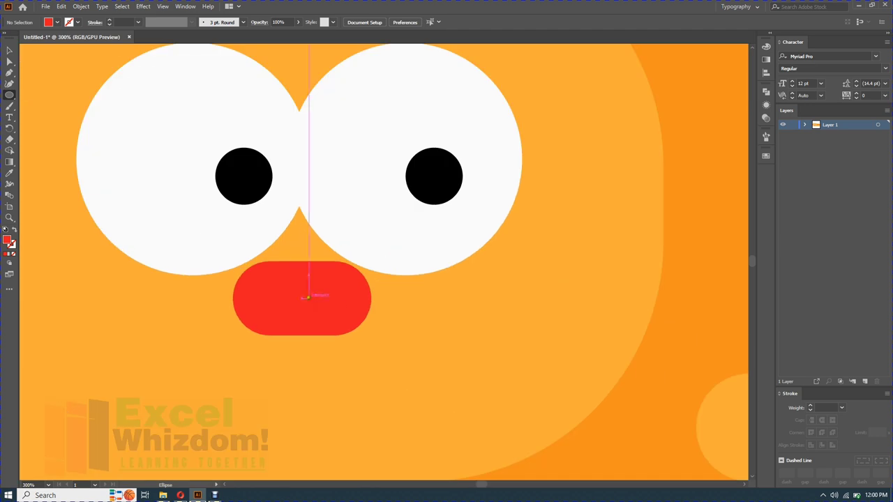
{"action": "left_click_drag", "start_coordinate": [350, 312], "coordinate": [403, 364]}
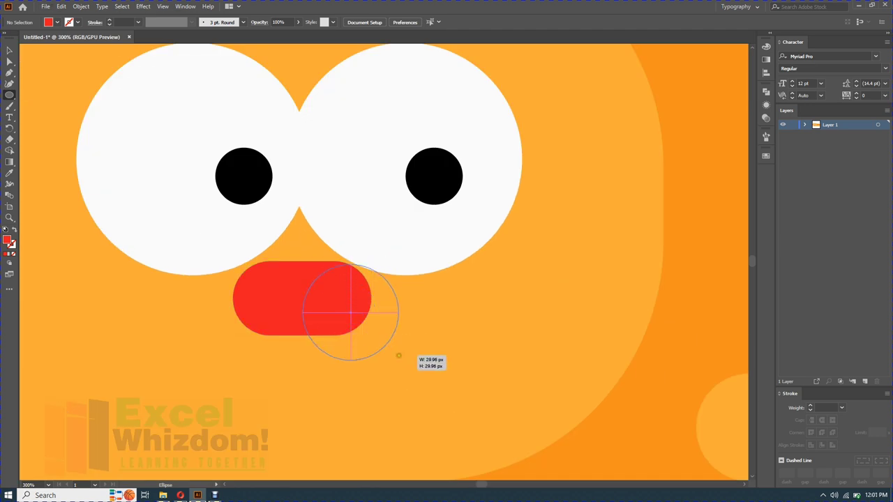
{"action": "left_click", "coordinate": [14, 229]}
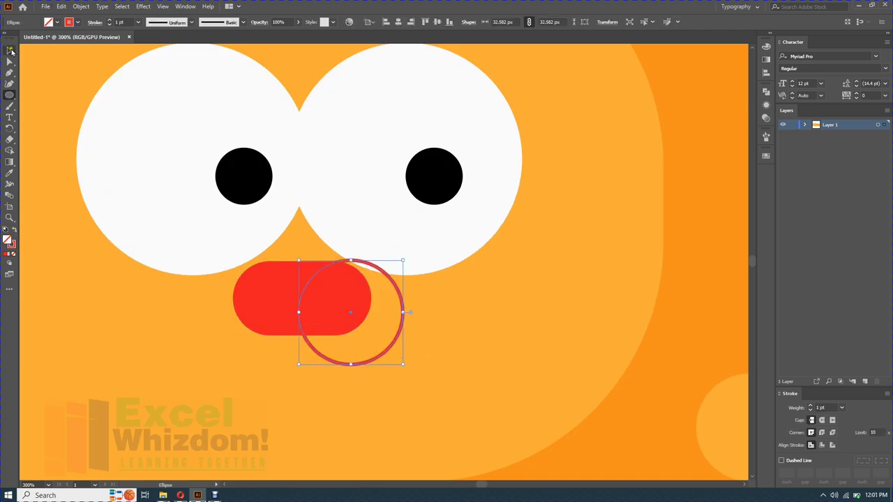
{"action": "left_click", "coordinate": [9, 50]}
{"action": "mouse_move", "coordinate": [400, 337]}
{"action": "left_mouse_down"}
{"action": "mouse_move", "coordinate": [397, 347]}
{"action": "mouse_move", "coordinate": [399, 337]}
{"action": "left_mouse_up"}
{"action": "key", "text": "a"}
{"action": "left_click", "coordinate": [356, 260]}
{"action": "key", "text": "Delete"}
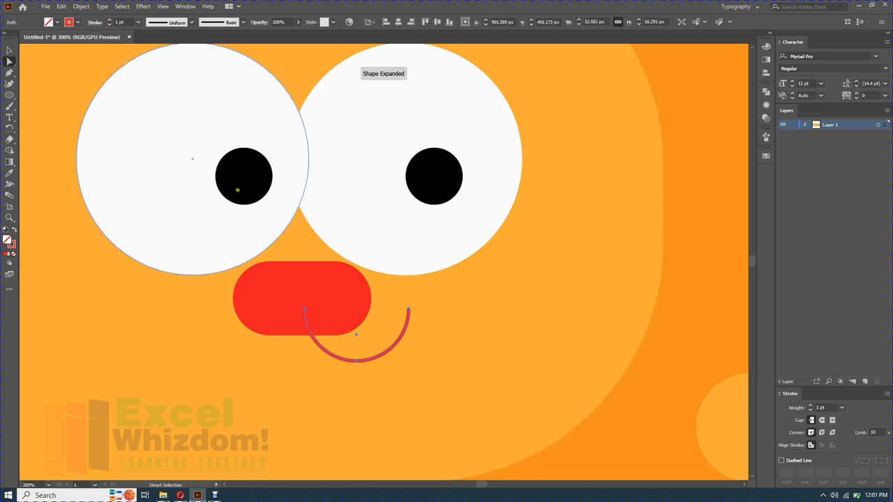
Set the arc's stroke to 2 pt and position it tilted under the nose.
{"action": "left_click", "coordinate": [810, 407]}
{"action": "key", "text": "v"}
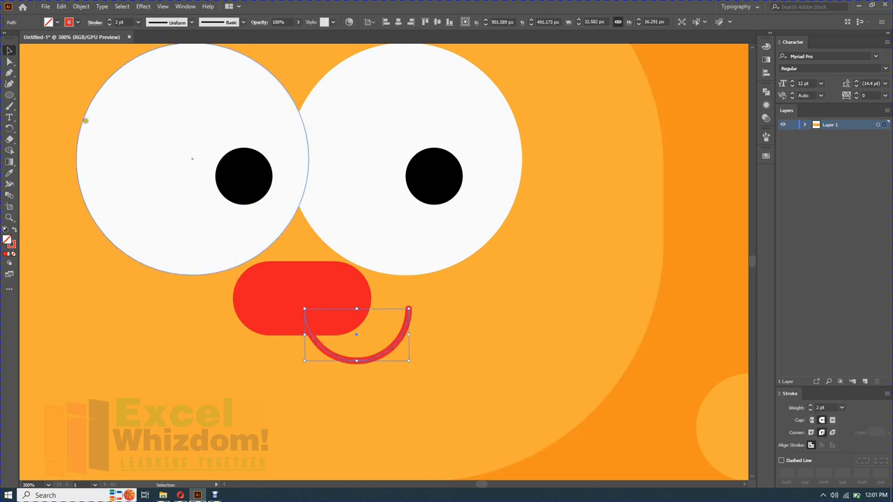
{"action": "key", "text": "ctrl+1"}
{"action": "key", "text": "ctrl+plus"}
{"action": "key", "text": "ctrl+plus"}
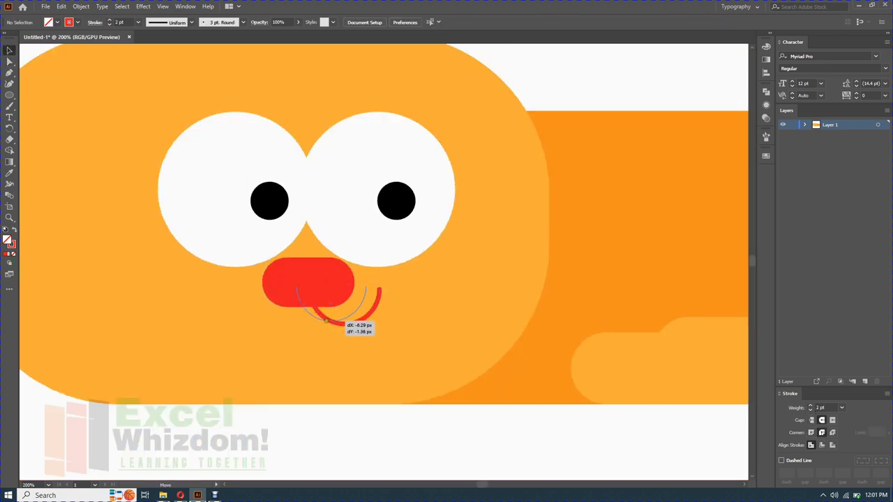
{"action": "mouse_move", "coordinate": [346, 322]}
{"action": "left_mouse_down"}
{"action": "mouse_move", "coordinate": [381, 325]}
{"action": "mouse_move", "coordinate": [377, 345]}
{"action": "left_mouse_up"}
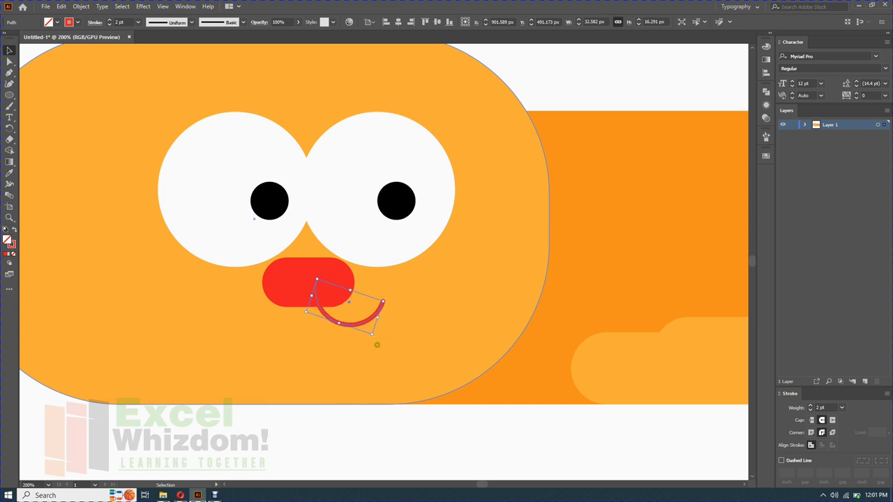
{"action": "key", "text": "ctrl+shift+a"}
{"action": "key", "text": "ctrl+minus"}
{"action": "key", "text": "ctrl+minus"}
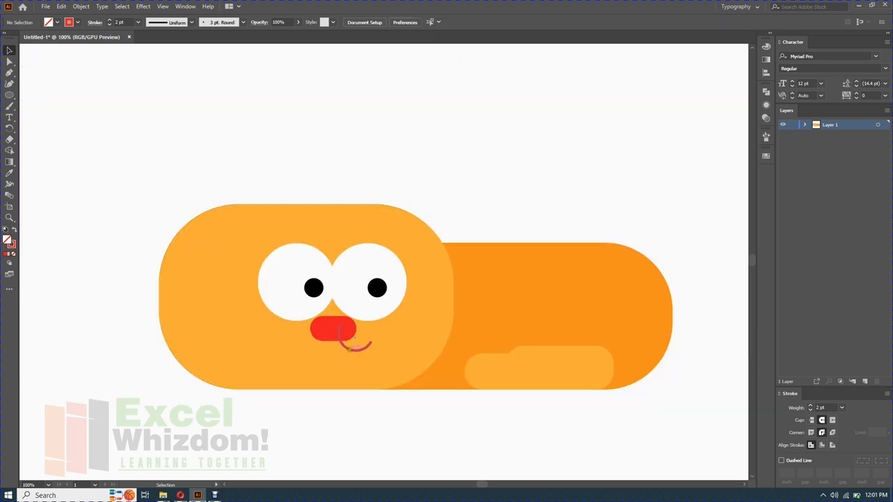
{"action": "key", "text": "ctrl+plus"}
{"action": "key", "text": "ctrl+plus"}
{"action": "left_click_drag", "start_coordinate": [358, 324], "coordinate": [357, 337]}
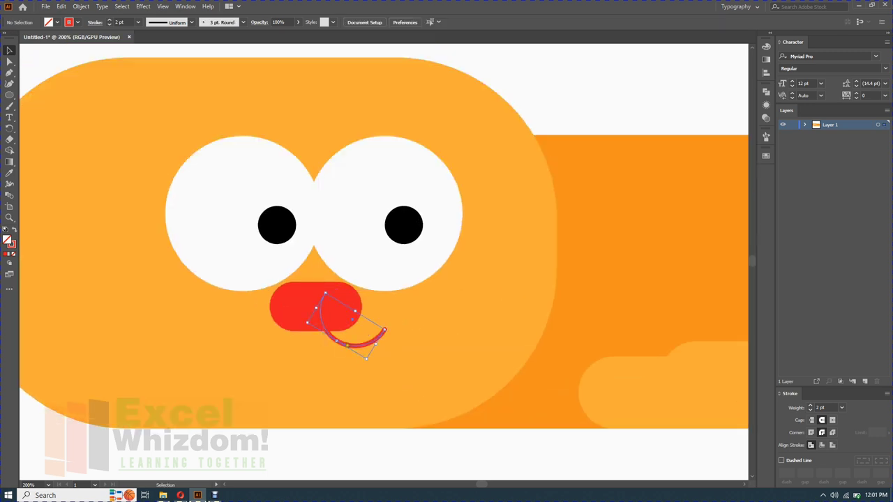
{"action": "left_click", "coordinate": [355, 393]}
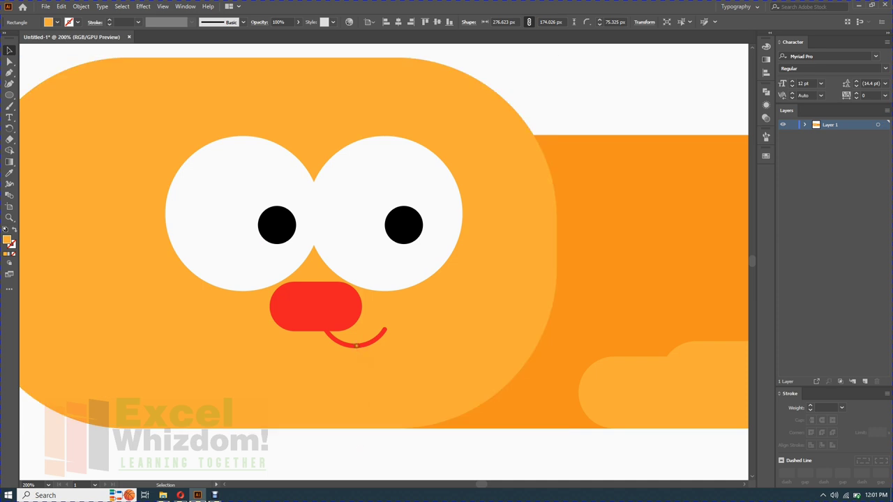
{"action": "key", "text": "ctrl+shift+a"}
Reflect a copy of the mouth arc and place it left of the original.
{"action": "right_click", "coordinate": [356, 379]}
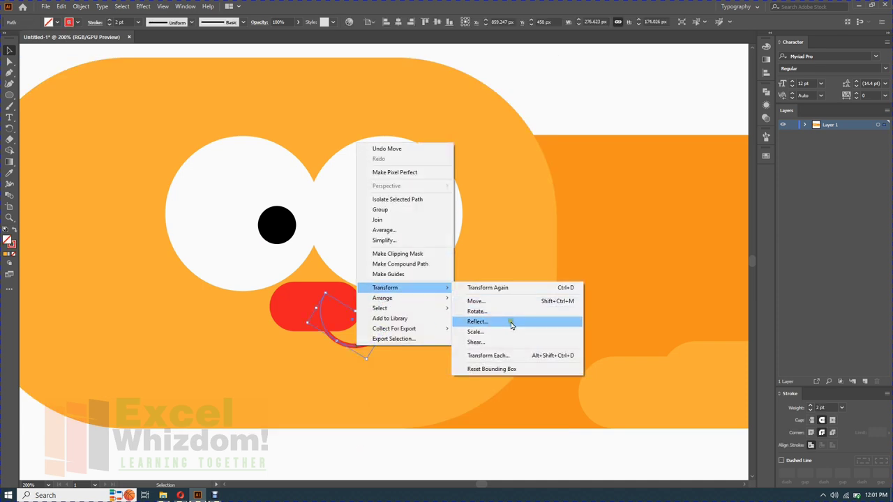
{"action": "left_click", "coordinate": [513, 319]}
{"action": "left_click", "coordinate": [472, 251]}
{"action": "mouse_move", "coordinate": [354, 316]}
{"action": "left_mouse_down"}
{"action": "mouse_move", "coordinate": [332, 317]}
{"action": "mouse_move", "coordinate": [359, 324]}
{"action": "left_mouse_up"}
{"action": "key", "text": "ctrl+1"}
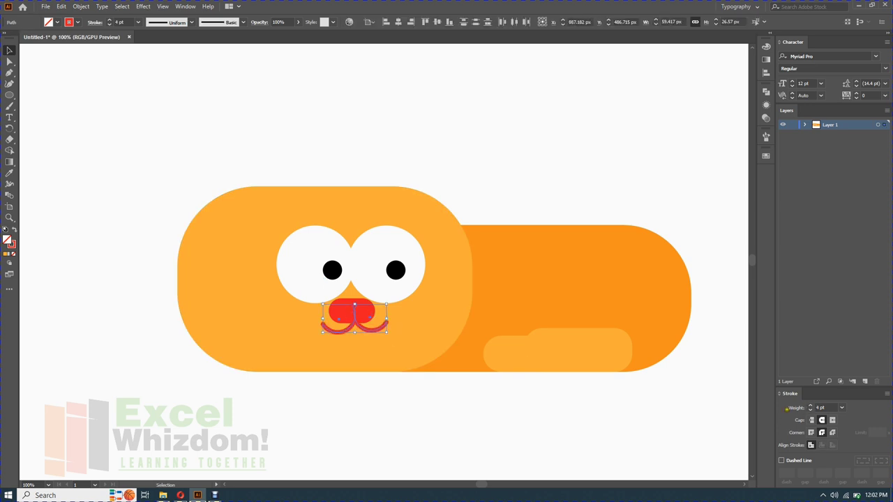
{"action": "key", "text": "ctrl+shift+a"}
Move both mouth arcs down slightly beneath the nose.
{"action": "key", "text": "ctrl+0"}
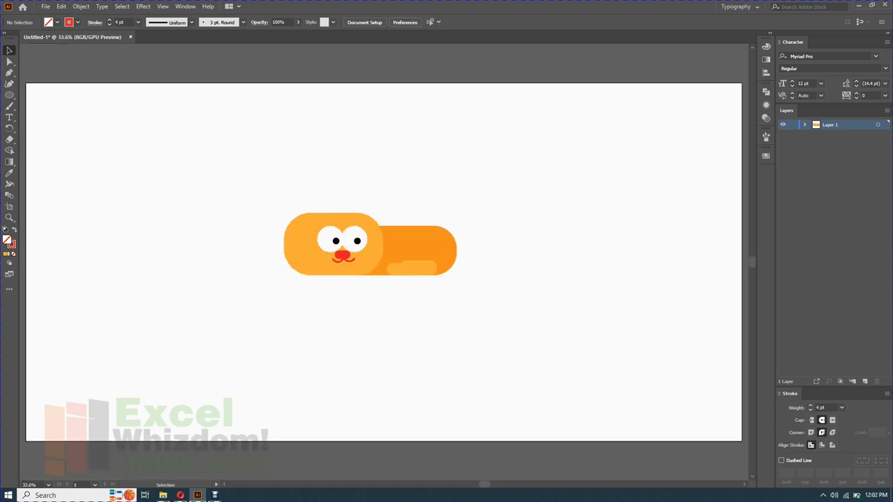
{"action": "scroll", "coordinate": [351, 265], "scroll_direction": "up", "scroll_amount": 5}
{"action": "left_click_drag", "start_coordinate": [328, 241], "coordinate": [328, 255]}
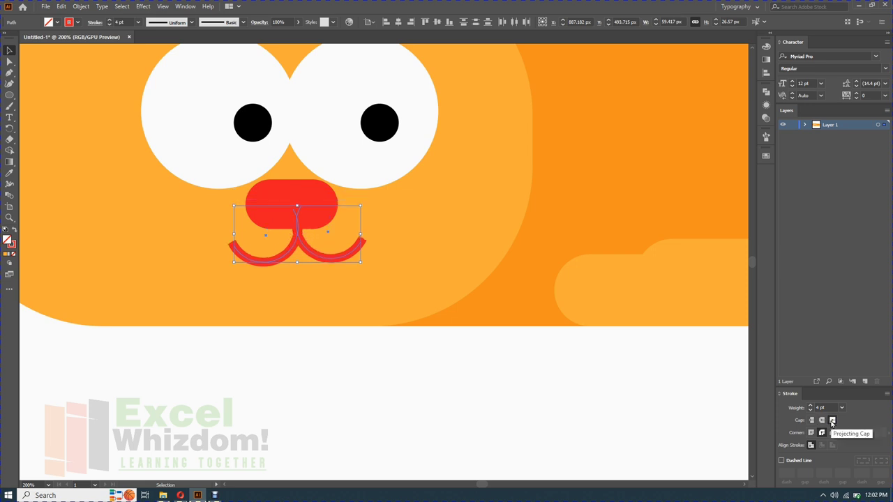
{"action": "scroll", "coordinate": [304, 241], "scroll_direction": "up", "scroll_amount": 2}
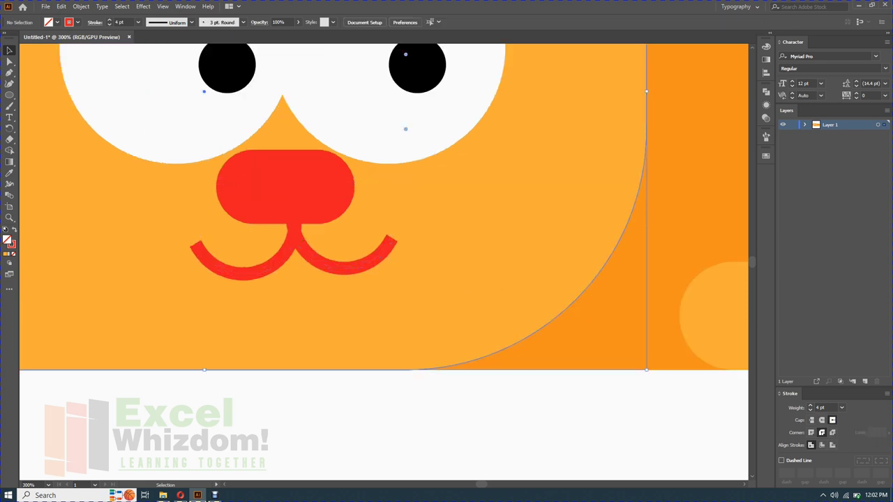
{"action": "left_click", "coordinate": [303, 239]}
{"action": "left_click", "coordinate": [280, 258], "text": "shift"}
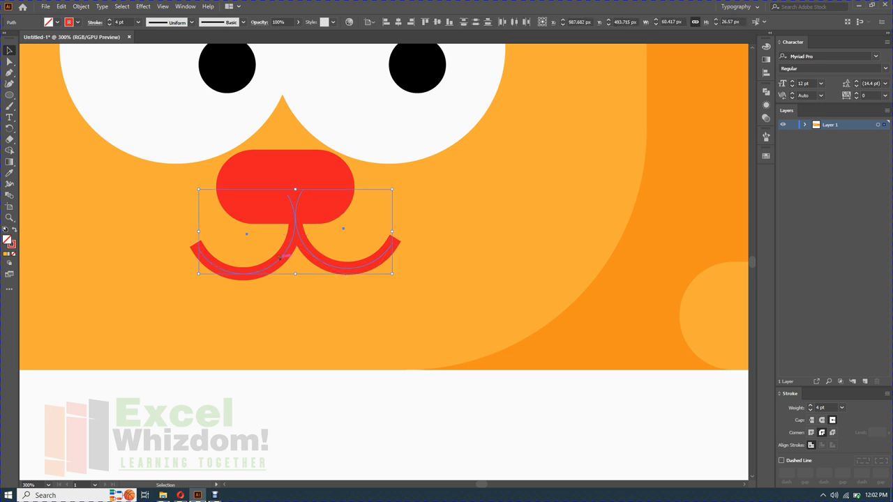
{"action": "left_click", "coordinate": [323, 416]}
{"action": "scroll", "coordinate": [345, 402], "scroll_direction": "down", "scroll_amount": 1}
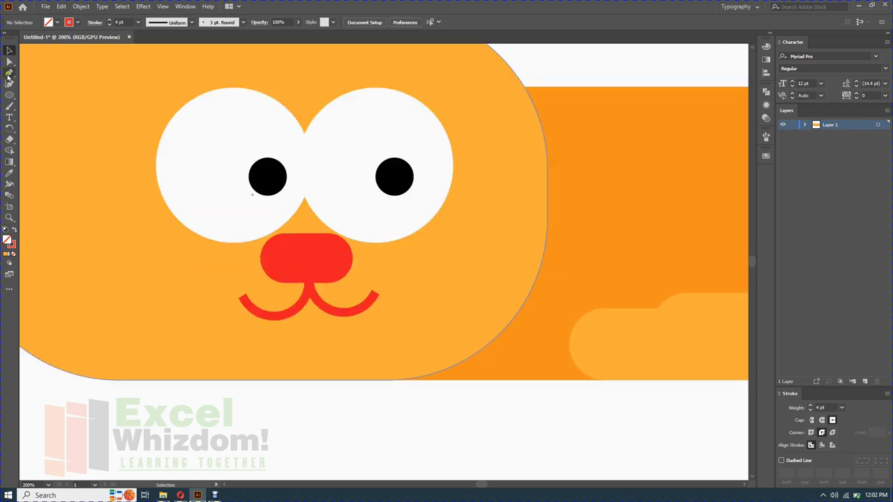
Draw three round-capped red whisker lines out from the right cheek.
{"action": "left_click_drag", "start_coordinate": [9, 97], "coordinate": [16, 144]}
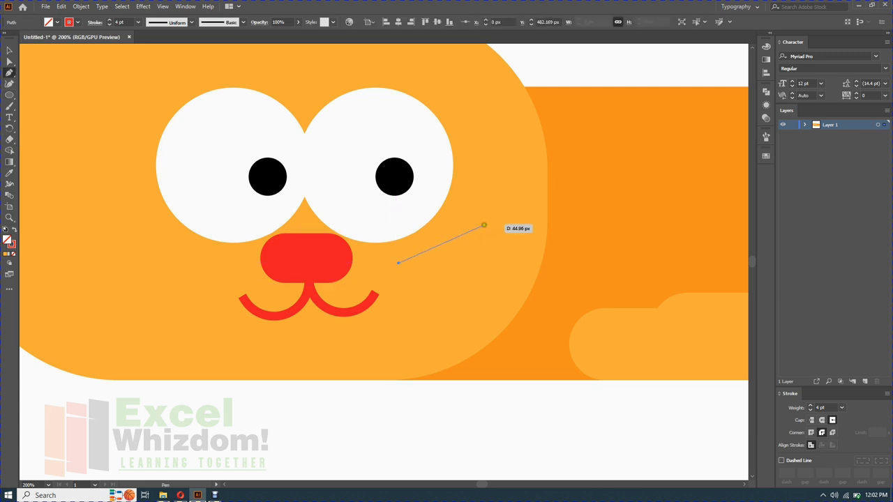
{"action": "left_click_drag", "start_coordinate": [397, 264], "coordinate": [494, 218]}
{"action": "left_click", "coordinate": [822, 420]}
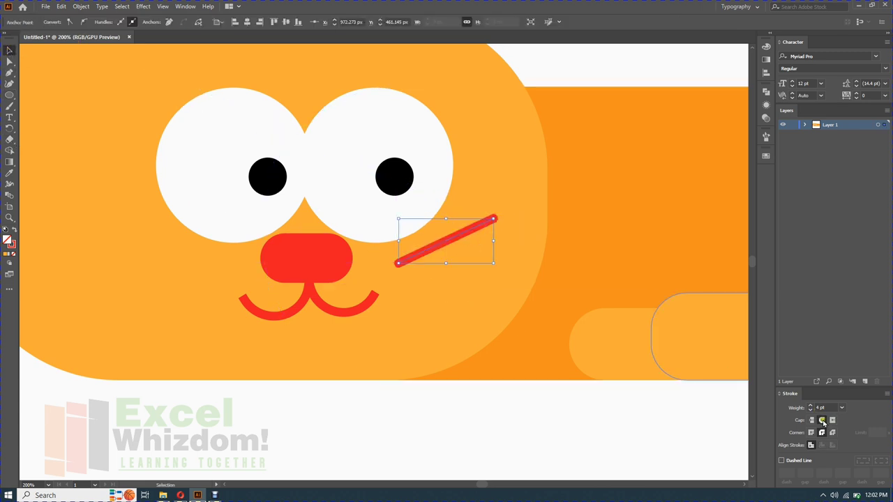
{"action": "key", "text": "p"}
{"action": "left_click", "coordinate": [400, 276]}
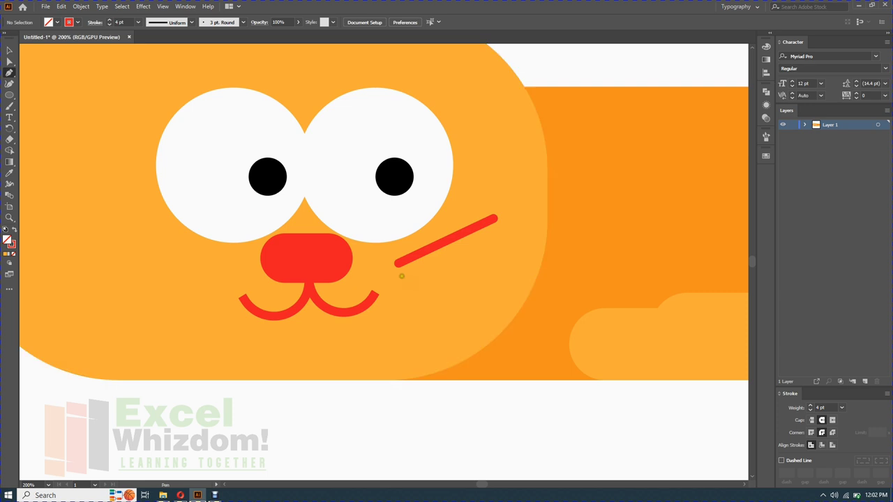
{"action": "left_click", "coordinate": [488, 276]}
{"action": "key", "text": "Escape"}
{"action": "left_click", "coordinate": [399, 285]}
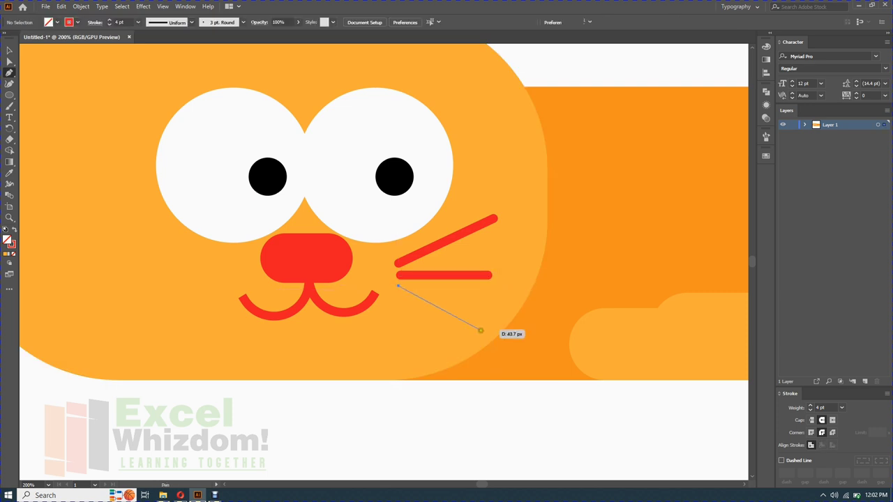
{"action": "left_click", "coordinate": [481, 322]}
{"action": "key", "text": "Escape"}
{"action": "key", "text": "v"}
Select the three whiskers, adjust their position, and drag a copy to the left.
{"action": "scroll", "coordinate": [446, 303], "scroll_direction": "down", "scroll_amount": 2, "text": "alt"}
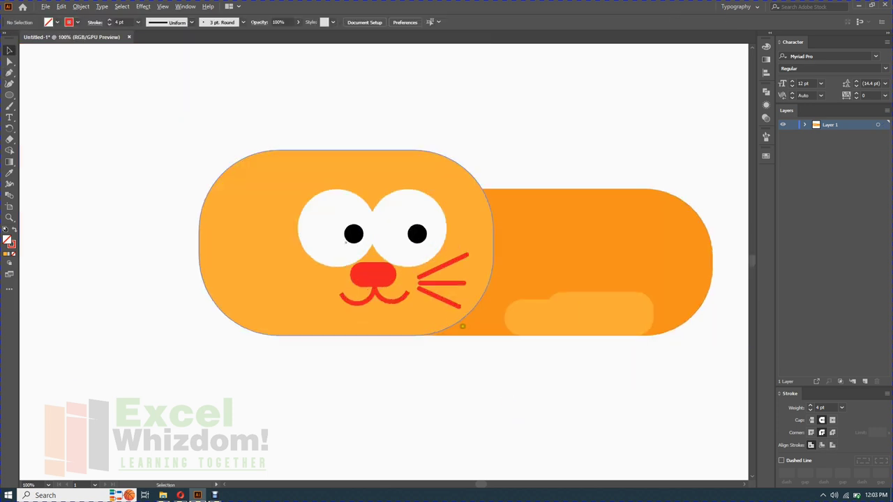
{"action": "scroll", "coordinate": [448, 275], "scroll_direction": "up", "scroll_amount": 2, "text": "alt"}
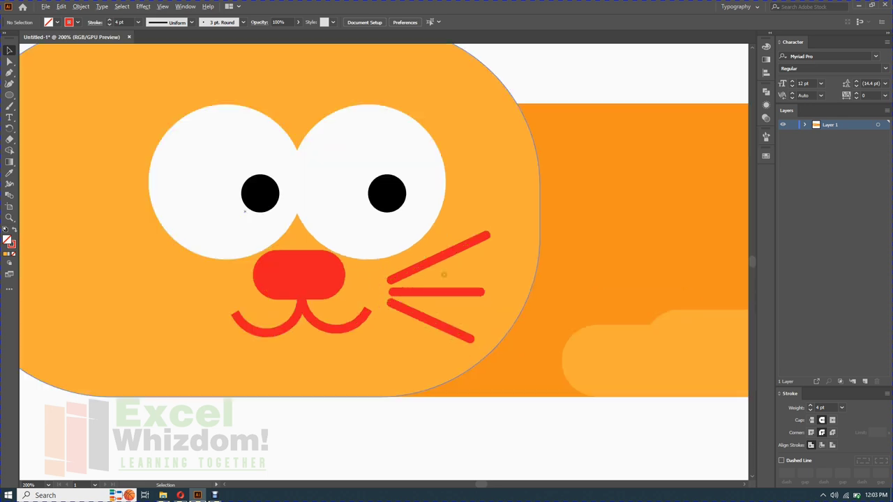
{"action": "left_click_drag", "start_coordinate": [391, 235], "coordinate": [480, 299]}
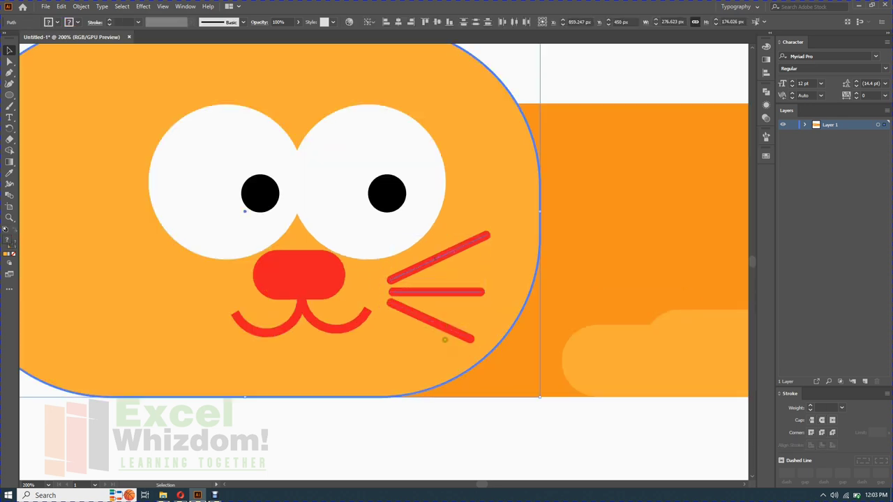
{"action": "left_click_drag", "start_coordinate": [469, 340], "coordinate": [391, 296]}
{"action": "left_click_drag", "start_coordinate": [393, 235], "coordinate": [489, 340]}
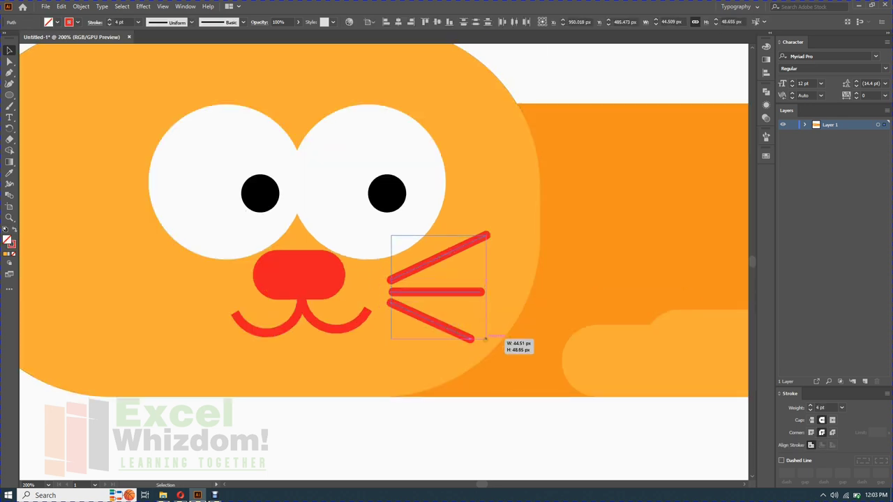
{"action": "left_click_drag", "start_coordinate": [450, 286], "coordinate": [465, 284]}
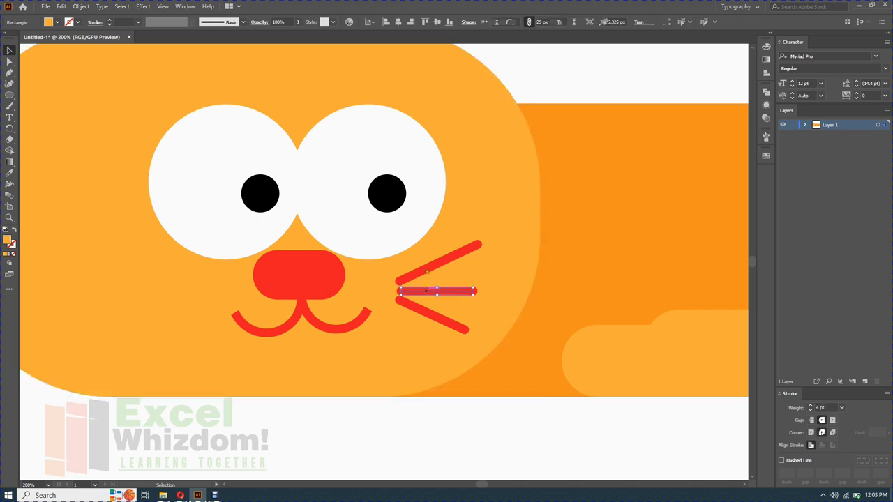
{"action": "left_click", "coordinate": [427, 314], "text": "shift"}
{"action": "mouse_move", "coordinate": [427, 286]}
{"action": "left_mouse_down"}
{"action": "mouse_move", "coordinate": [447, 286]}
{"action": "mouse_move", "coordinate": [463, 270]}
{"action": "mouse_move", "coordinate": [186, 278]}
{"action": "left_mouse_up"}
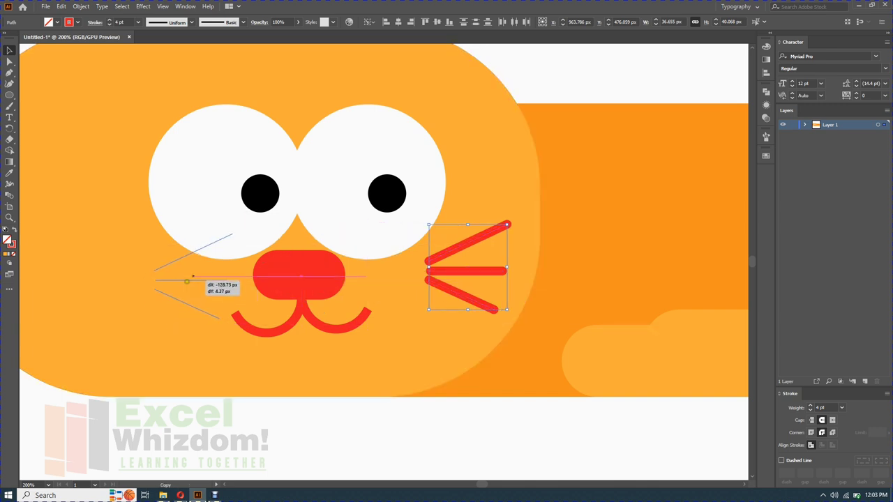
Reflect the whisker copy vertically and place it on the left cheek.
{"action": "right_click", "coordinate": [198, 282]}
{"action": "left_click", "coordinate": [362, 375]}
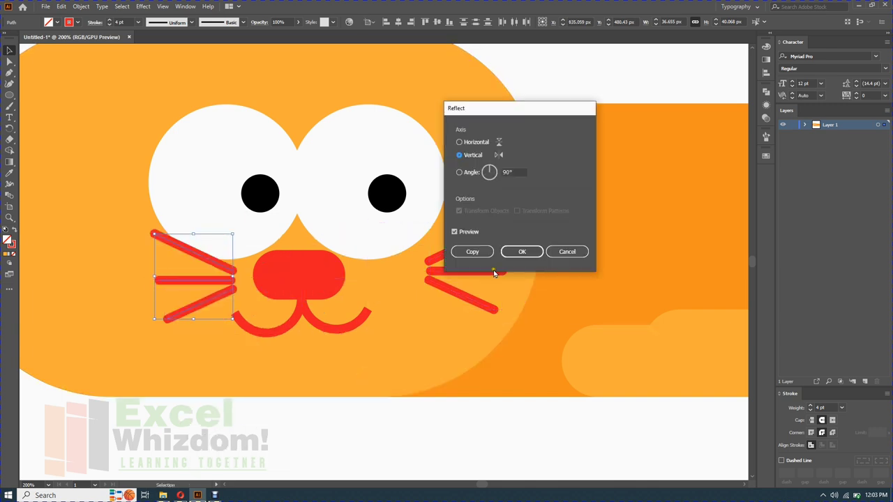
{"action": "left_click", "coordinate": [523, 251]}
{"action": "left_click_drag", "start_coordinate": [182, 260], "coordinate": [112, 253]}
{"action": "left_click", "coordinate": [402, 442]}
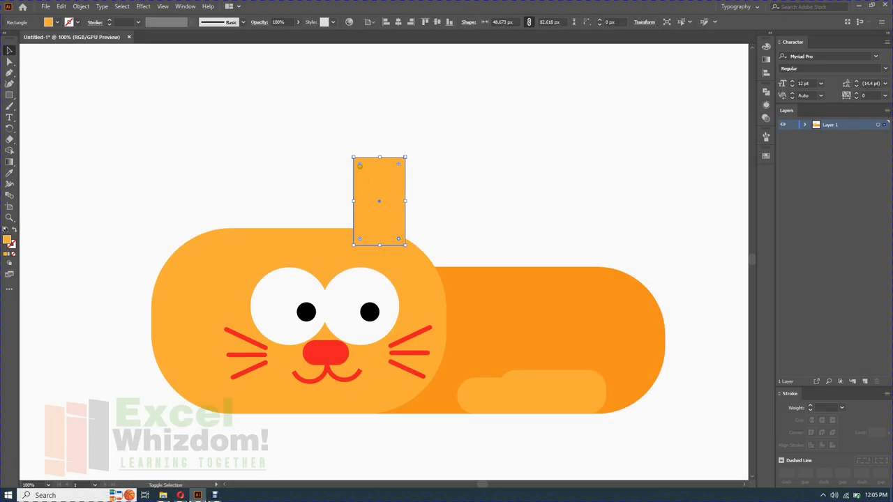
Round the rectangle's opposite corners into a leaf-shaped right ear.
{"action": "mouse_move", "coordinate": [359, 165]}
{"action": "left_mouse_down"}
{"action": "mouse_move", "coordinate": [401, 213]}
{"action": "mouse_move", "coordinate": [408, 192]}
{"action": "left_mouse_up"}
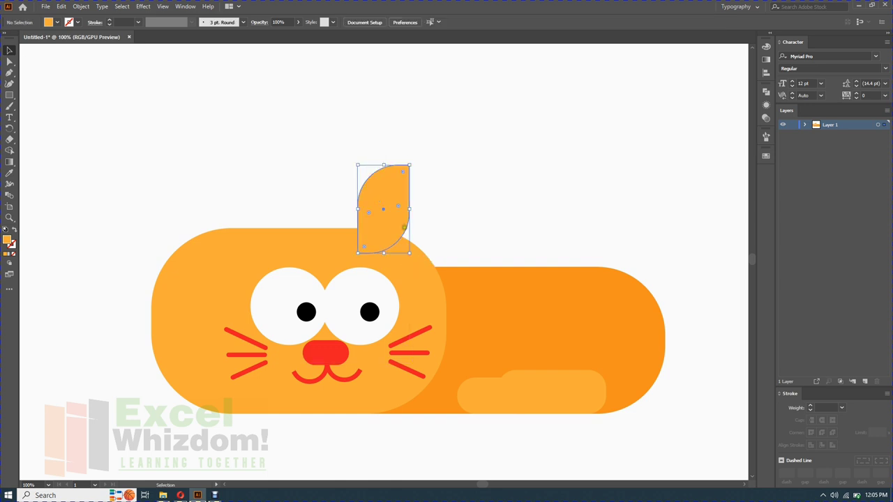
{"action": "right_click", "coordinate": [406, 220]}
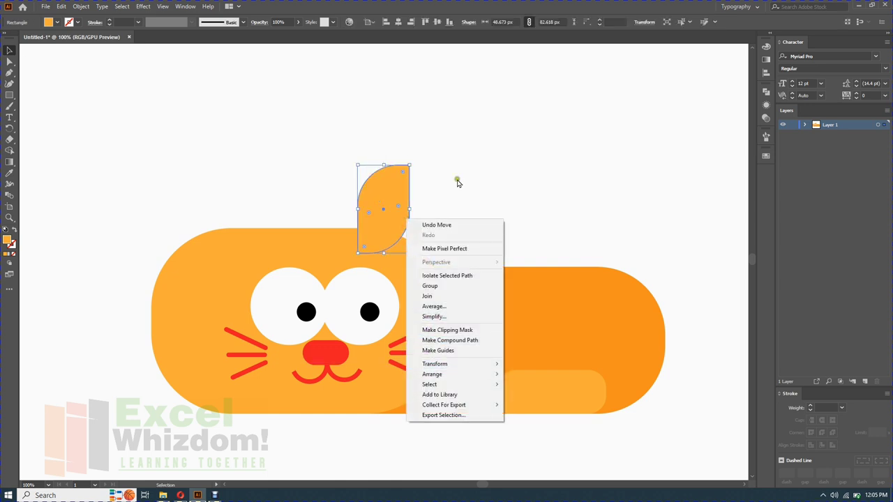
{"action": "left_click", "coordinate": [561, 112]}
Add a smaller darker-orange inner ear in front and group it with the outer ear.
{"action": "left_click", "coordinate": [61, 7]}
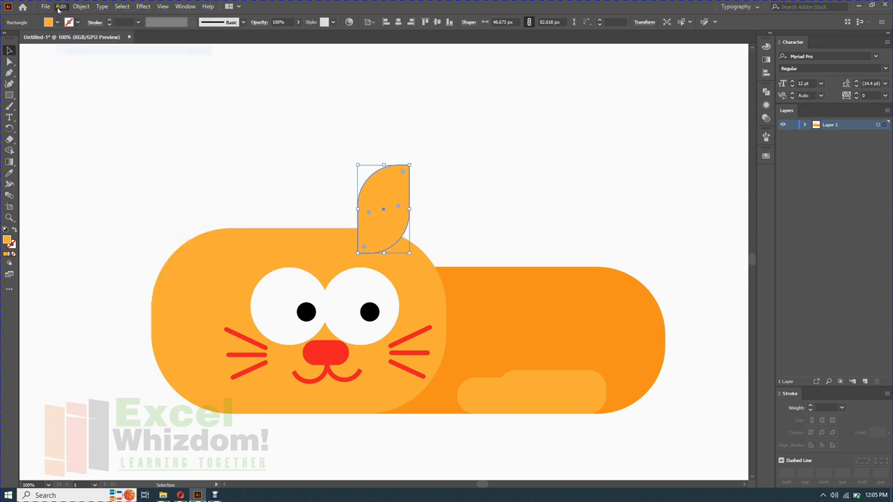
{"action": "left_click", "coordinate": [60, 7]}
{"action": "key", "text": "i"}
{"action": "left_click", "coordinate": [540, 336]}
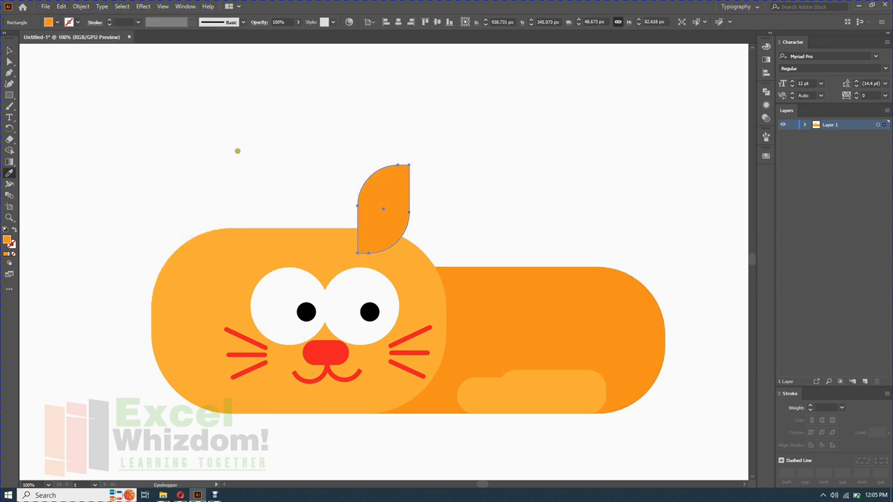
{"action": "key", "text": "v"}
{"action": "left_click_drag", "start_coordinate": [410, 252], "coordinate": [392, 218]}
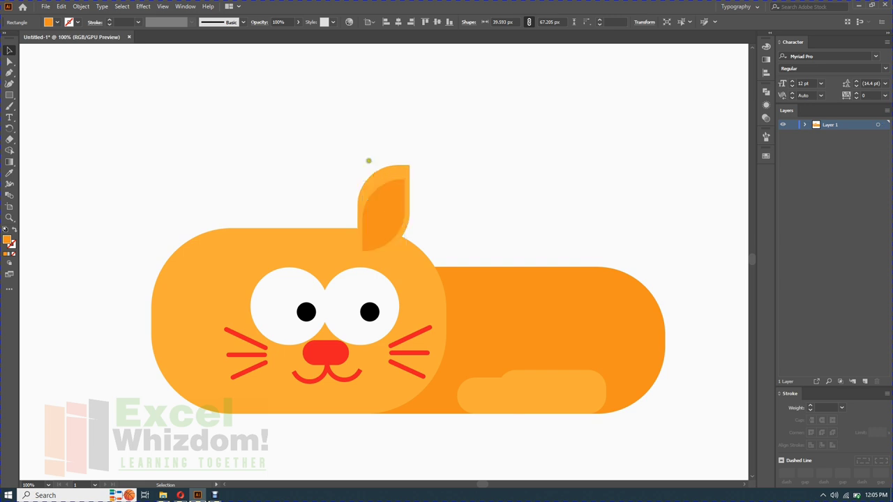
{"action": "left_click_drag", "start_coordinate": [368, 161], "coordinate": [409, 189]}
{"action": "right_click", "coordinate": [396, 190]}
{"action": "left_click", "coordinate": [418, 247]}
Copy the ear group to the left side of the head and reflect it.
{"action": "right_click", "coordinate": [383, 203]}
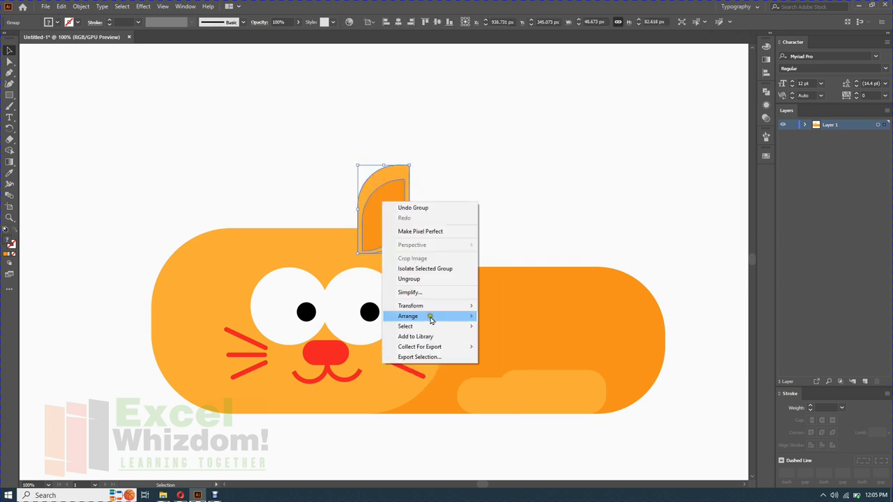
{"action": "left_click", "coordinate": [412, 190]}
{"action": "left_click", "coordinate": [391, 199]}
{"action": "left_click_drag", "start_coordinate": [398, 197], "coordinate": [260, 202]}
{"action": "right_click", "coordinate": [259, 201]}
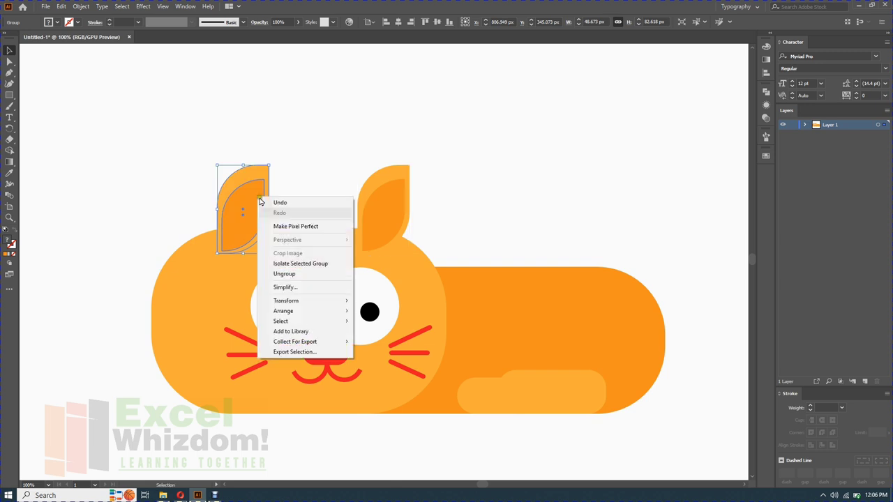
{"action": "left_click", "coordinate": [451, 336]}
{"action": "left_click", "coordinate": [520, 254]}
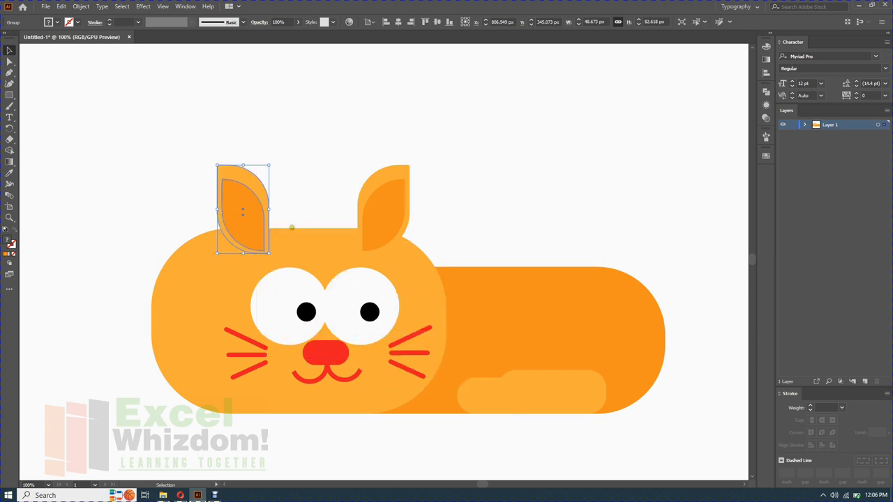
Group both ears and send them behind the cat's head.
{"action": "left_click", "coordinate": [382, 202], "text": "shift"}
{"action": "right_click", "coordinate": [377, 187]}
{"action": "left_click", "coordinate": [401, 260]}
{"action": "right_click", "coordinate": [395, 192]}
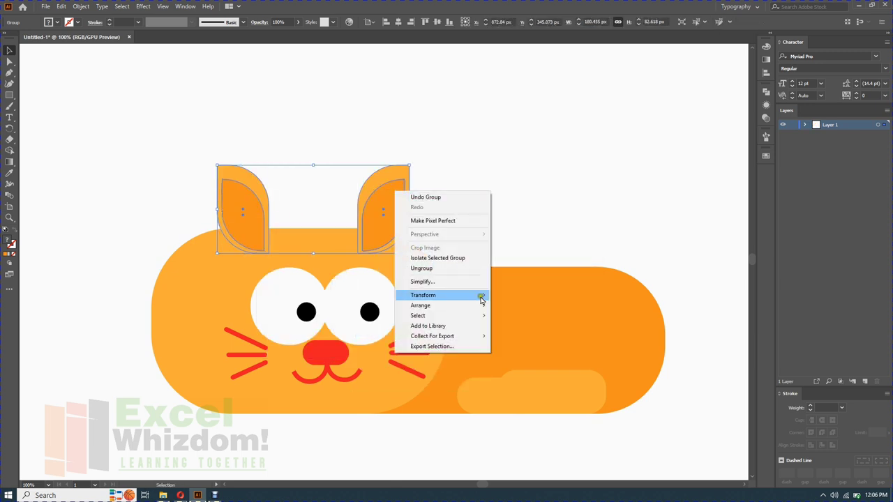
{"action": "left_click", "coordinate": [513, 338]}
{"action": "left_click", "coordinate": [467, 200]}
Draw a circle over the cat's back end with a thick 12 pt orange stroke.
{"action": "scroll", "coordinate": [467, 200], "scroll_direction": "down", "scroll_amount": 3}
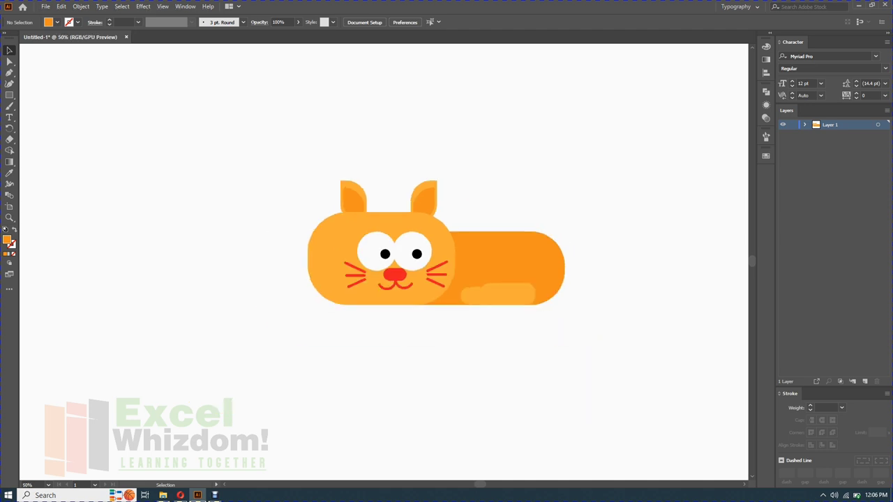
{"action": "scroll", "coordinate": [586, 328], "scroll_direction": "up", "scroll_amount": 1}
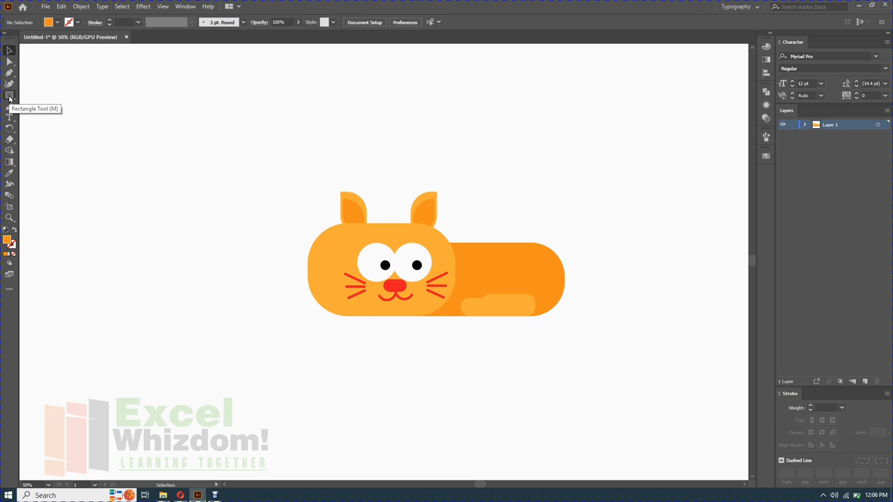
{"action": "left_click", "coordinate": [9, 98]}
{"action": "left_click", "coordinate": [49, 106]}
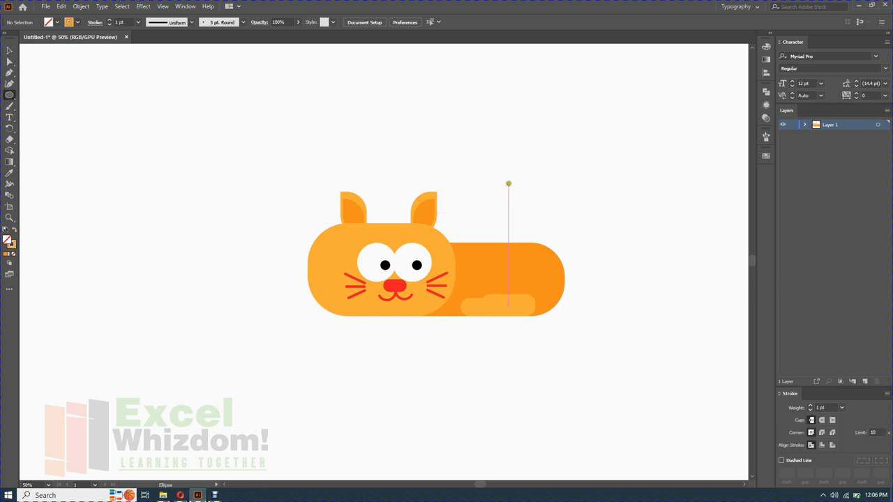
{"action": "mouse_move", "coordinate": [545, 186]}
{"action": "left_mouse_down"}
{"action": "mouse_move", "coordinate": [619, 259]}
{"action": "mouse_move", "coordinate": [565, 275]}
{"action": "left_mouse_up"}
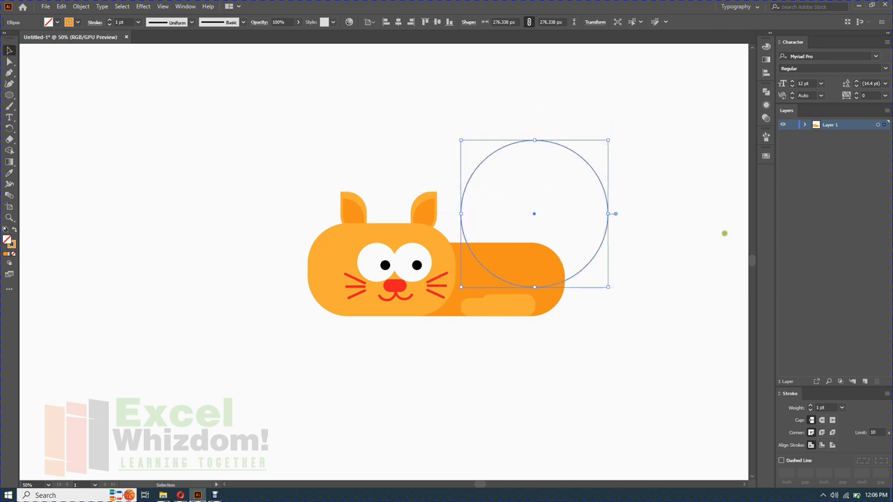
{"action": "left_click", "coordinate": [811, 406]}
{"action": "left_click", "coordinate": [811, 406]}
{"action": "left_click", "coordinate": [811, 406]}
{"action": "left_click", "coordinate": [811, 406]}
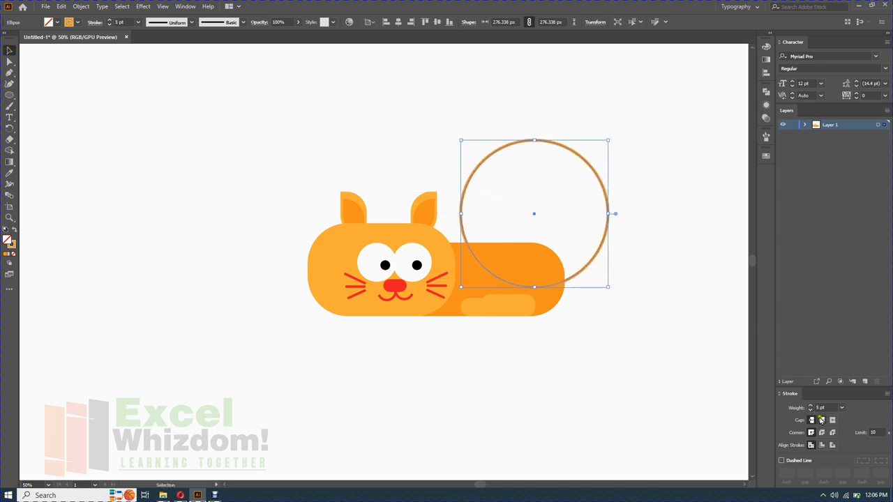
{"action": "left_click", "coordinate": [811, 406]}
{"action": "left_click", "coordinate": [811, 406]}
{"action": "left_click", "coordinate": [811, 406]}
{"action": "left_click", "coordinate": [811, 406]}
{"action": "left_click", "coordinate": [811, 406]}
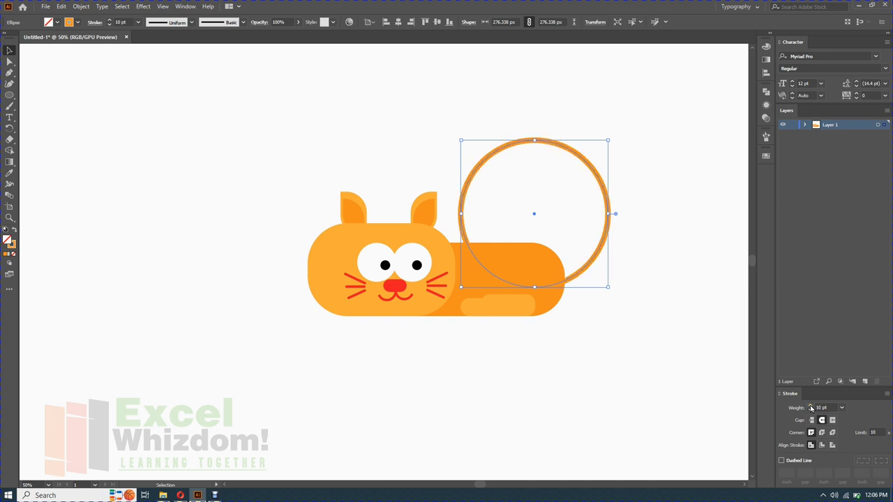
{"action": "left_click_drag", "start_coordinate": [593, 277], "coordinate": [580, 255]}
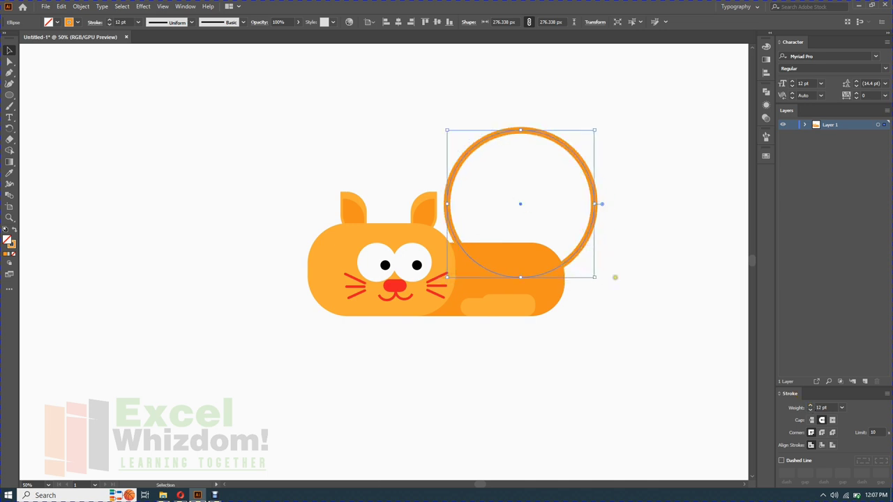
Delete the circle's left anchor and an extra segment, leaving a curved tail arc.
{"action": "key", "text": "a"}
{"action": "left_click", "coordinate": [446, 204]}
{"action": "key", "text": "Delete"}
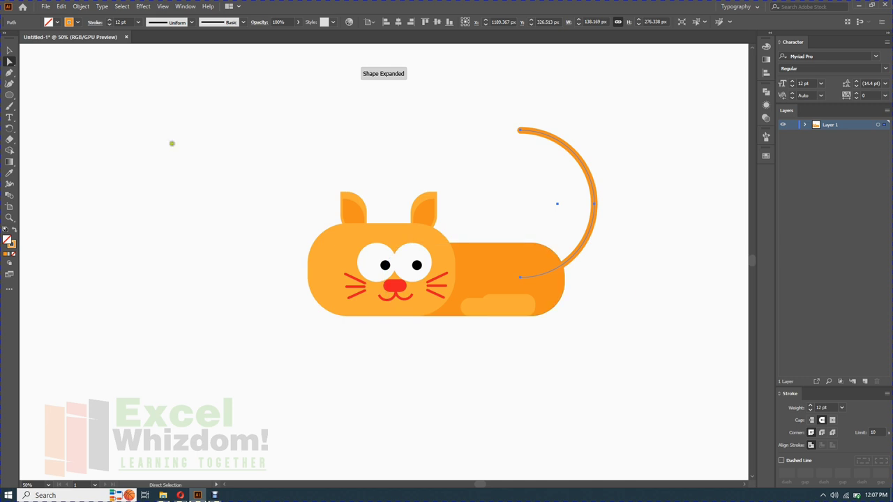
{"action": "left_click", "coordinate": [520, 130]}
{"action": "key", "text": "Delete"}
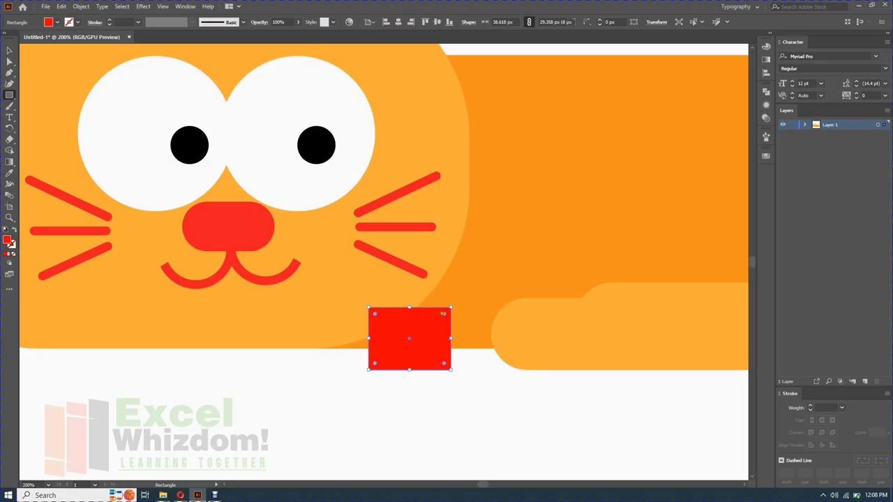
Round the red square into a pill, copy it left, and make both paws white.
{"action": "left_click_drag", "start_coordinate": [442, 314], "coordinate": [420, 337]}
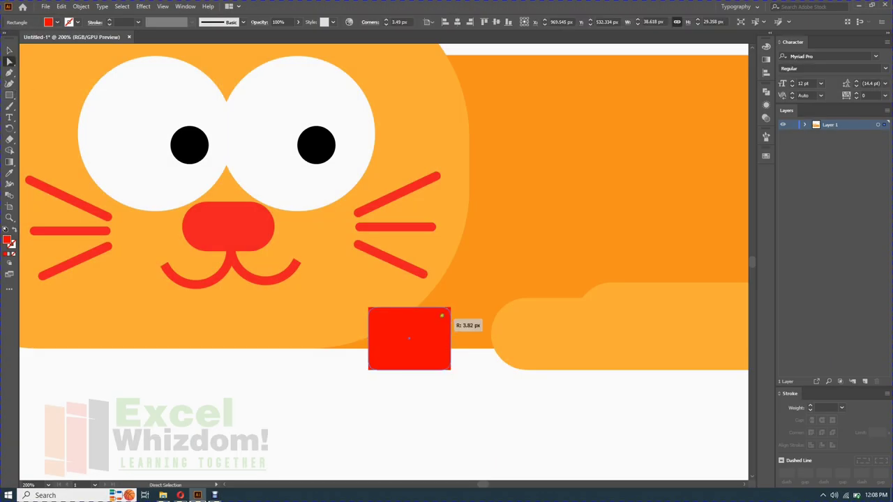
{"action": "key", "text": "a"}
{"action": "left_click", "coordinate": [10, 50]}
{"action": "key", "text": "ctrl+1"}
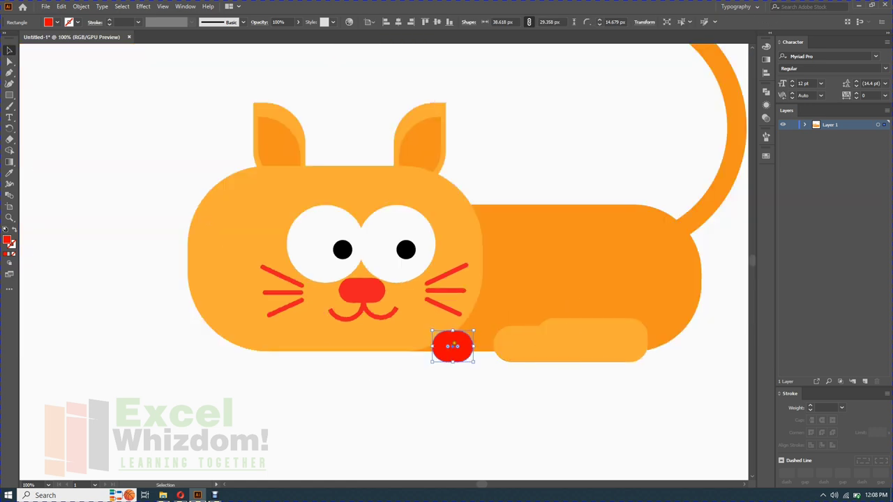
{"action": "left_click_drag", "start_coordinate": [452, 347], "coordinate": [279, 347]}
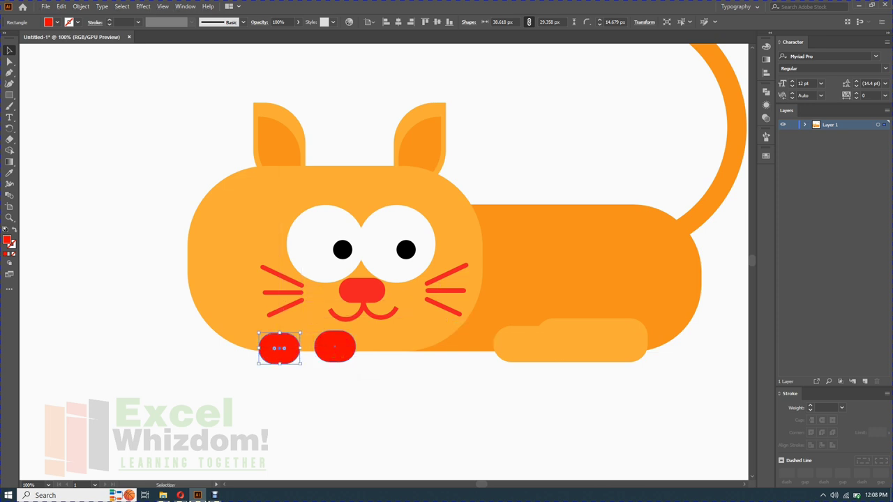
{"action": "left_click", "coordinate": [299, 357], "text": "shift"}
{"action": "left_click", "coordinate": [57, 22]}
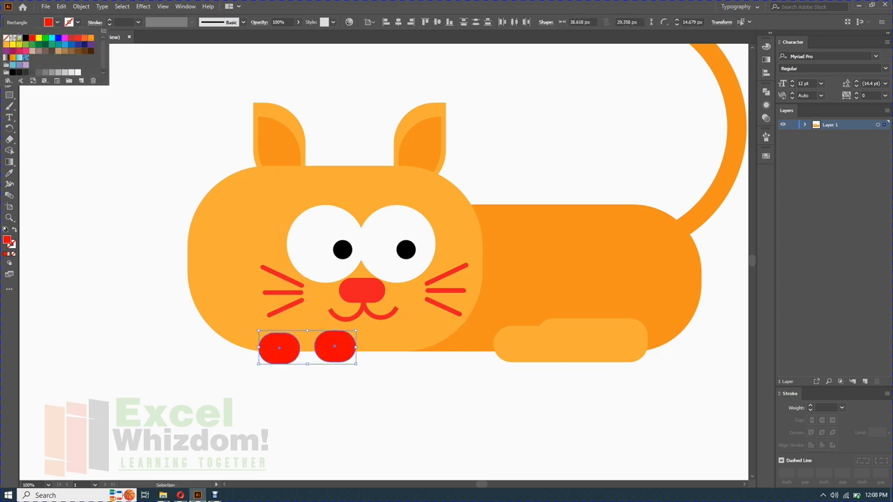
{"action": "left_click", "coordinate": [79, 71]}
{"action": "left_click", "coordinate": [328, 419]}
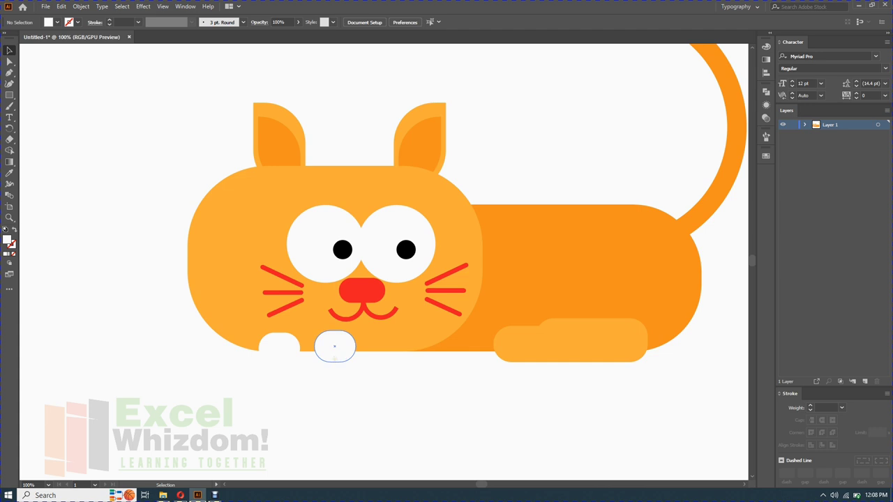
Draw a long rectangle beneath the cat as the ground bar.
{"action": "key", "text": "ctrl+0"}
{"action": "key", "text": "m"}
{"action": "left_click_drag", "start_coordinate": [182, 279], "coordinate": [525, 288]}
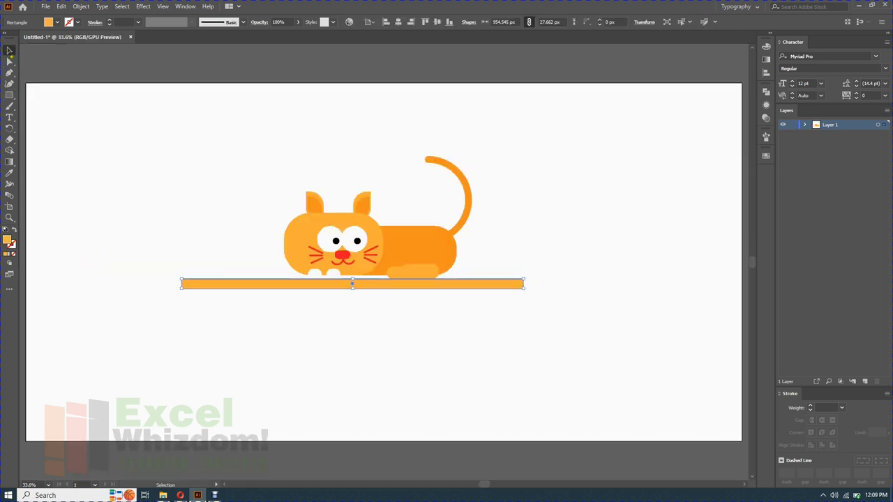
Send the purple rounded ground bar behind the cat.
{"action": "scroll", "coordinate": [260, 286], "scroll_direction": "up", "scroll_amount": 1}
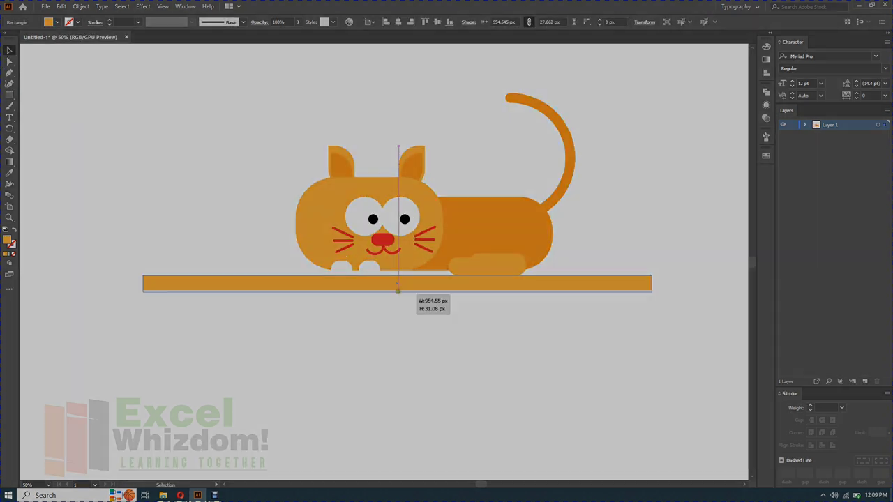
{"action": "right_click", "coordinate": [453, 293]}
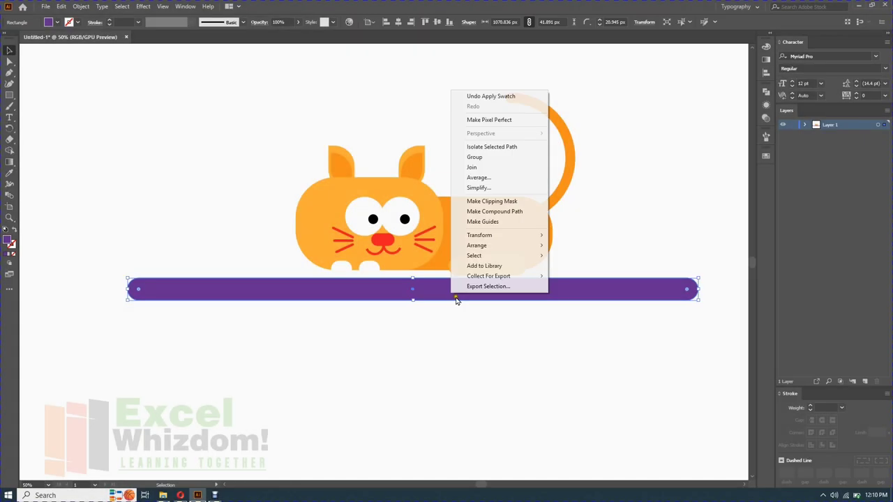
{"action": "left_click", "coordinate": [604, 276]}
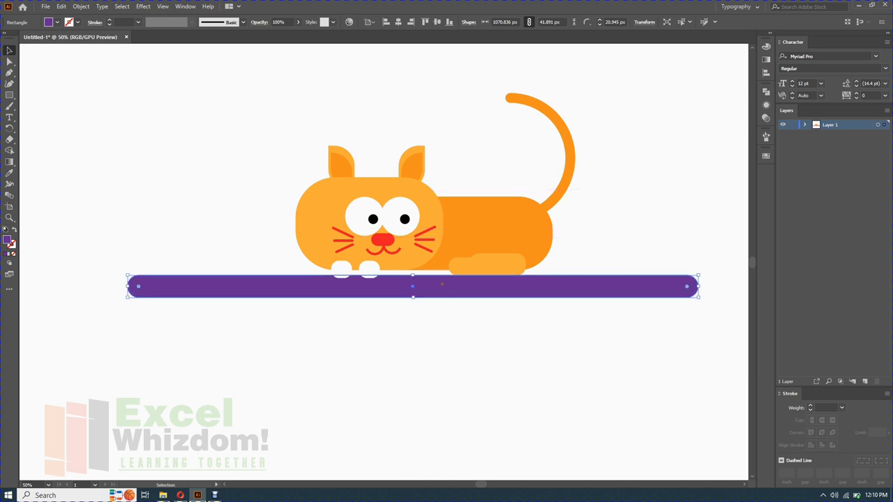
{"action": "scroll", "coordinate": [435, 287], "scroll_direction": "up", "scroll_amount": 2}
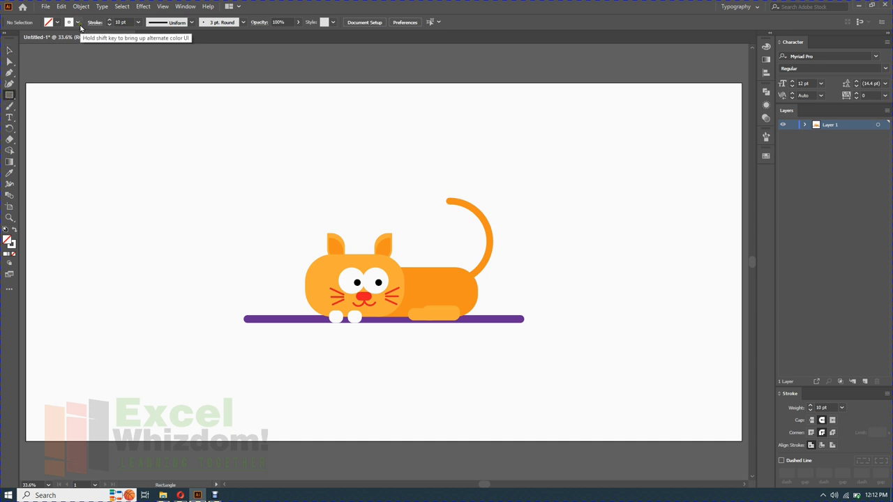
Draw a rounded stripe on the cat's body and fill it pale orange.
{"action": "key", "text": "shift+x"}
{"action": "left_click", "coordinate": [58, 23]}
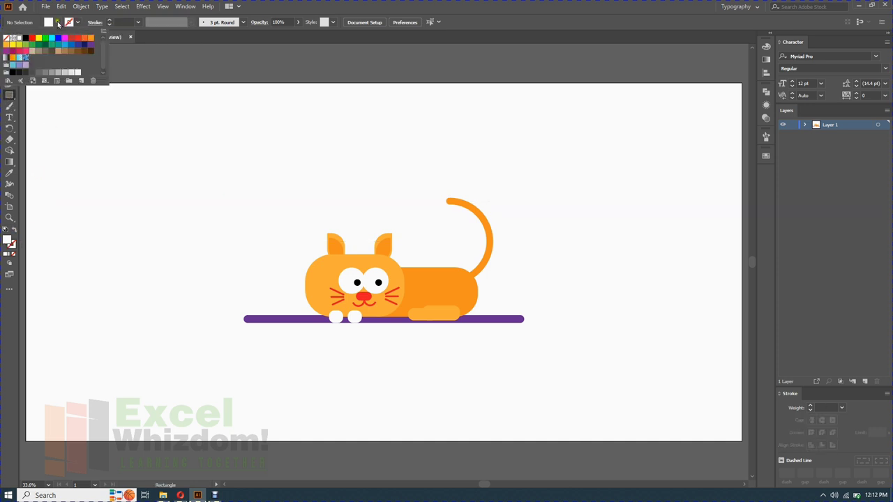
{"action": "key", "text": "Escape"}
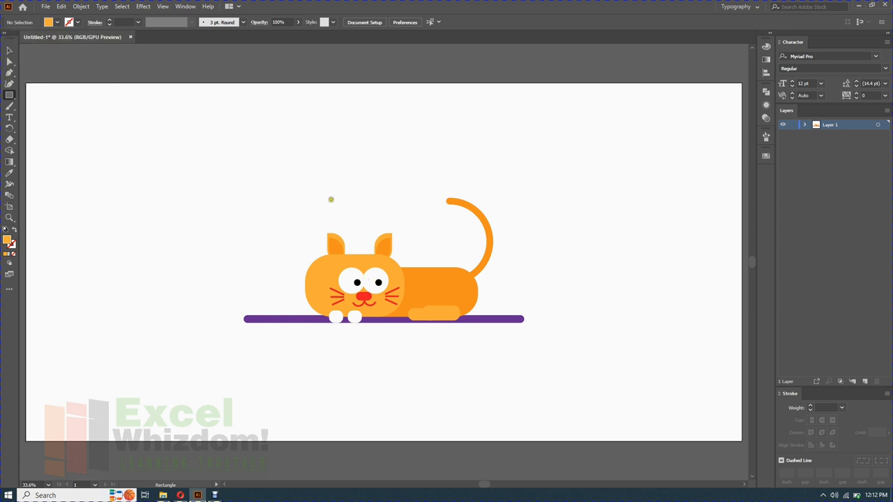
{"action": "scroll", "coordinate": [331, 199], "scroll_direction": "up", "scroll_amount": 1}
{"action": "scroll", "coordinate": [342, 239], "scroll_direction": "up", "scroll_amount": 2}
{"action": "scroll", "coordinate": [284, 215], "scroll_direction": "up", "scroll_amount": 2}
{"action": "scroll", "coordinate": [284, 215], "scroll_direction": "down", "scroll_amount": 3}
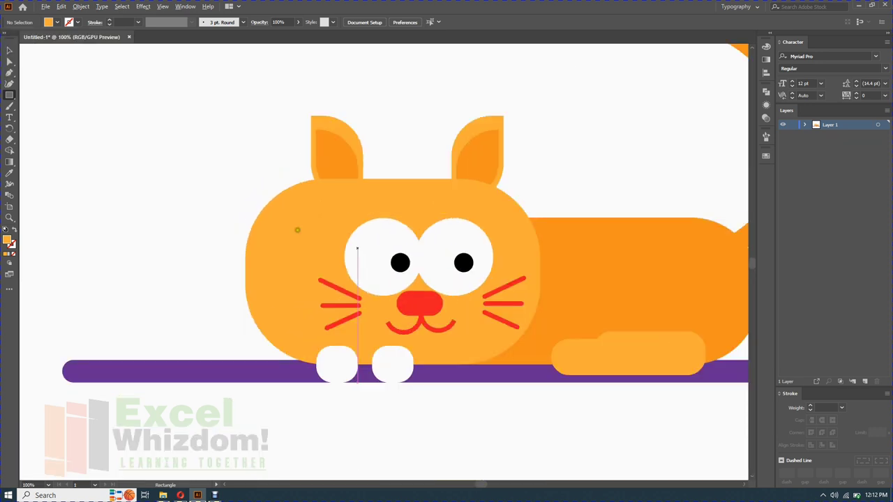
{"action": "scroll", "coordinate": [588, 293], "scroll_direction": "right", "scroll_amount": 3}
{"action": "scroll", "coordinate": [347, 215], "scroll_direction": "up", "scroll_amount": 2}
{"action": "mouse_move", "coordinate": [348, 214]}
{"action": "left_mouse_down"}
{"action": "mouse_move", "coordinate": [475, 227]}
{"action": "mouse_move", "coordinate": [430, 220]}
{"action": "mouse_move", "coordinate": [441, 206]}
{"action": "left_mouse_up"}
{"action": "key", "text": "a"}
{"action": "left_click", "coordinate": [9, 50]}
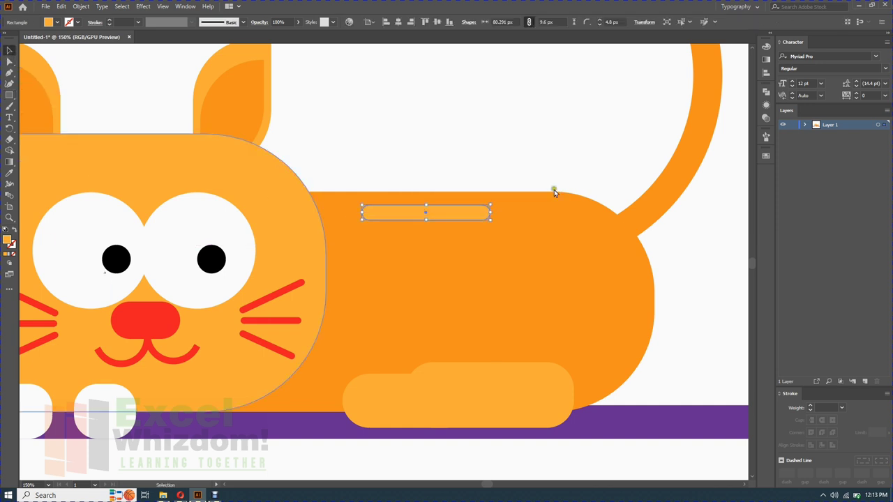
{"action": "double_click", "coordinate": [8, 240]}
{"action": "left_click", "coordinate": [645, 237]}
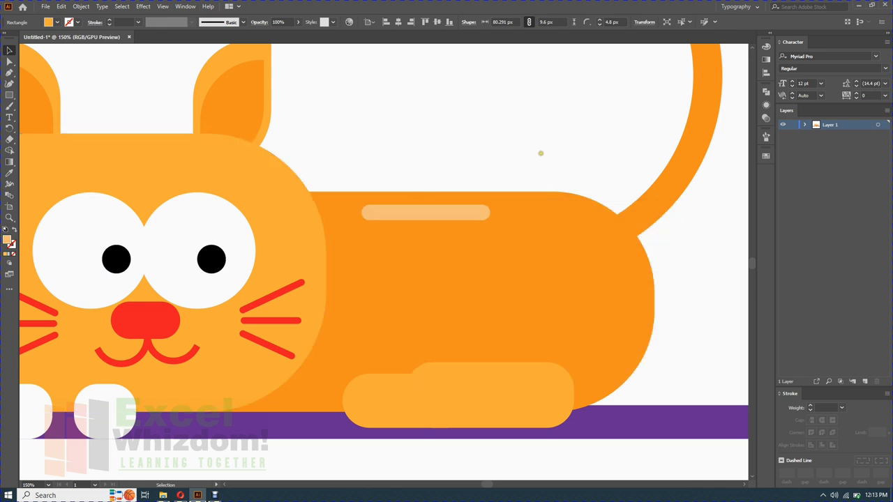
{"action": "left_click", "coordinate": [540, 151]}
Copy the pale stripe lower right and down left on the body, shortening each copy.
{"action": "key", "text": "ctrl+0"}
{"action": "key", "text": "ctrl+1"}
{"action": "left_click_drag", "start_coordinate": [474, 191], "coordinate": [564, 216]}
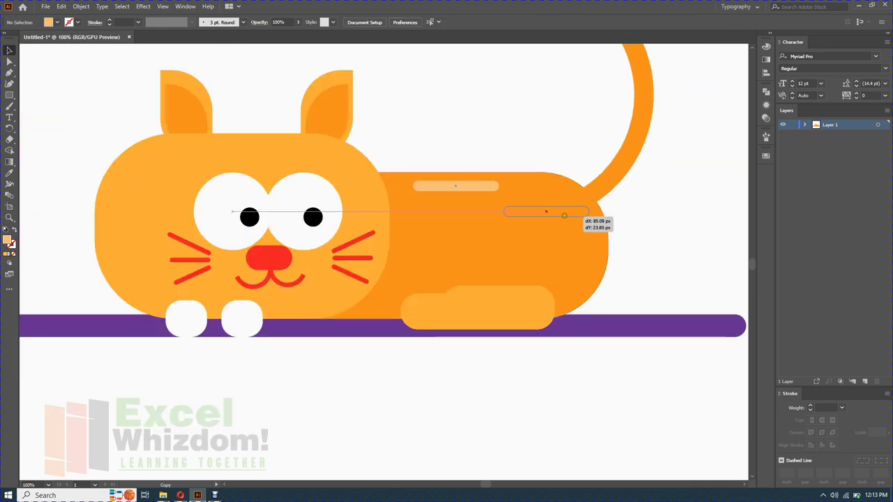
{"action": "key", "text": "ctrl+plus"}
{"action": "key", "text": "ctrl+plus"}
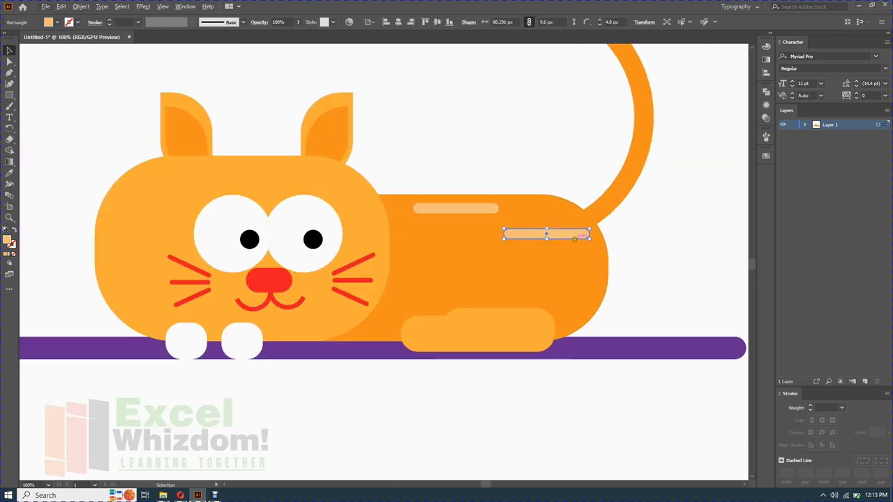
{"action": "left_click_drag", "start_coordinate": [434, 226], "coordinate": [476, 226]}
{"action": "left_click", "coordinate": [477, 115]}
{"action": "left_click_drag", "start_coordinate": [540, 226], "coordinate": [302, 306]}
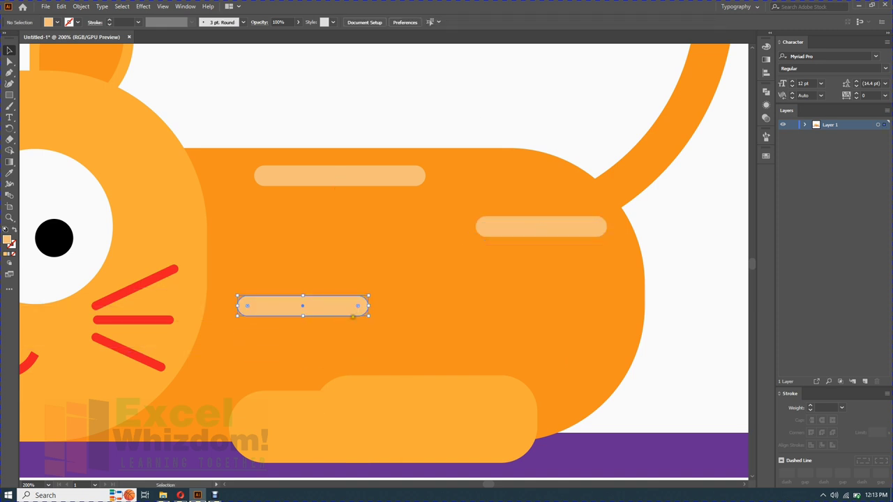
{"action": "mouse_move", "coordinate": [365, 306]}
{"action": "left_mouse_down"}
{"action": "mouse_move", "coordinate": [334, 305]}
{"action": "mouse_move", "coordinate": [365, 239]}
{"action": "left_mouse_up"}
Copy the eye highlight onto the right pupil.
{"action": "left_click", "coordinate": [363, 223]}
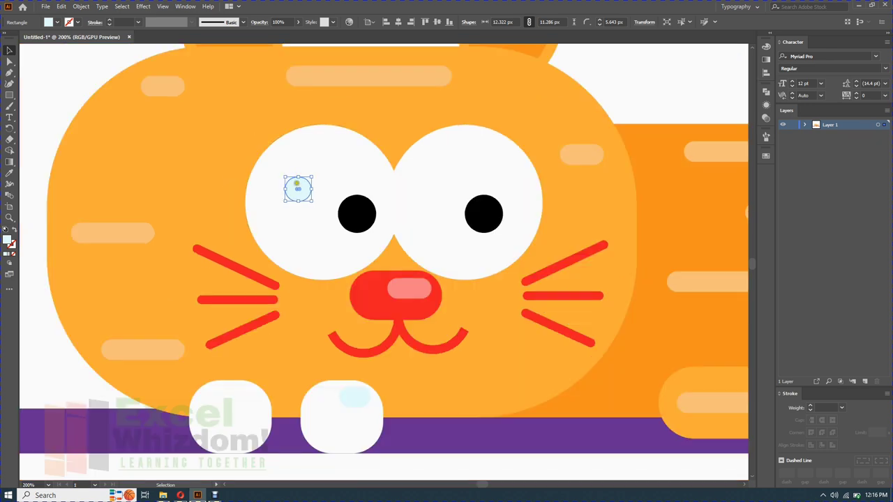
{"action": "mouse_move", "coordinate": [297, 189]}
{"action": "left_mouse_down"}
{"action": "mouse_move", "coordinate": [472, 200]}
{"action": "mouse_move", "coordinate": [343, 206]}
{"action": "left_mouse_up"}
{"action": "scroll", "coordinate": [342, 213], "scroll_direction": "down", "scroll_amount": 2}
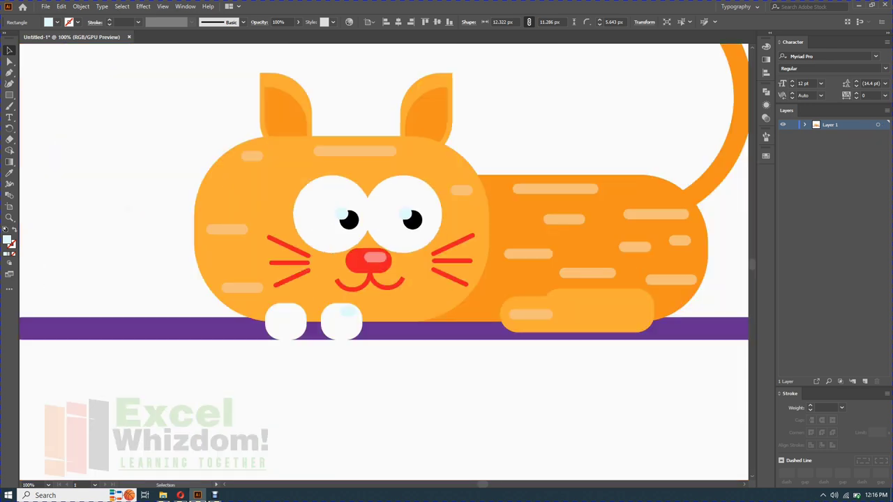
{"action": "scroll", "coordinate": [388, 340], "scroll_direction": "down", "scroll_amount": 2}
{"action": "left_click", "coordinate": [440, 390]}
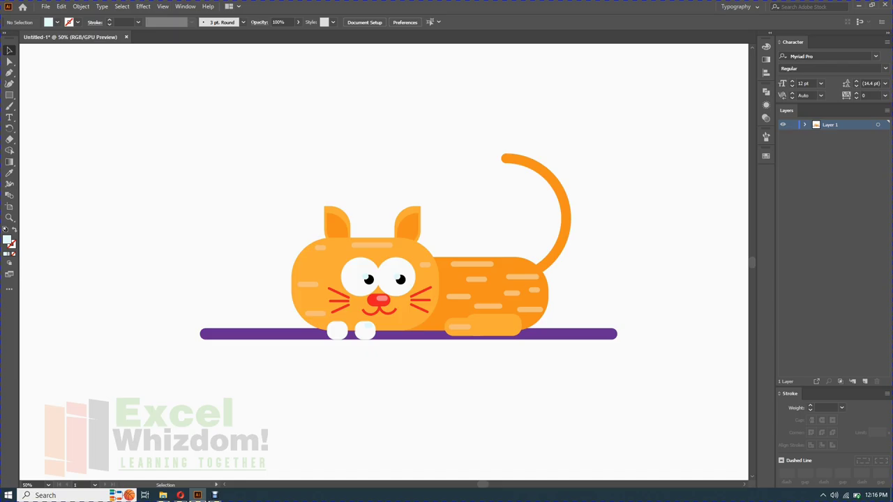
Fill the stripe on the purple bar with lighter purple #9272AF.
{"action": "left_click", "coordinate": [203, 334]}
{"action": "scroll", "coordinate": [202, 334], "scroll_direction": "up", "scroll_amount": 2}
{"action": "double_click", "coordinate": [9, 240]}
{"action": "left_click", "coordinate": [465, 270]}
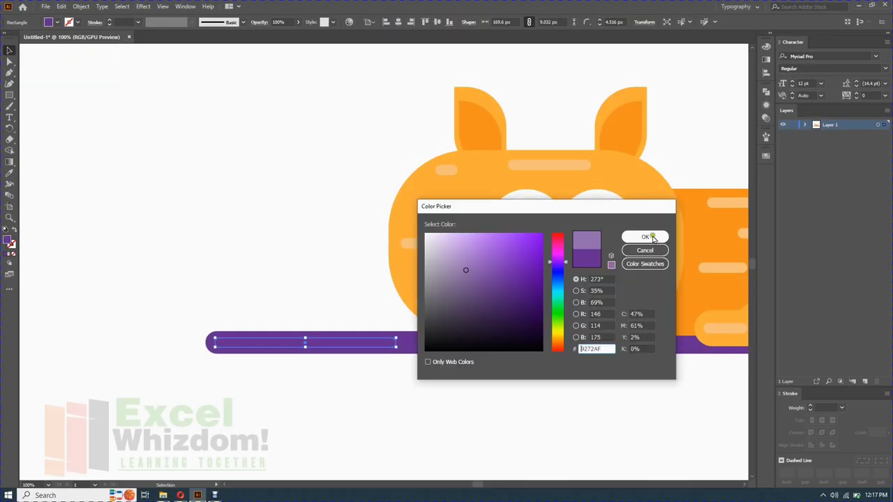
{"action": "left_click", "coordinate": [652, 237]}
{"action": "left_click", "coordinate": [318, 389]}
Shorten the light purple stripe and copy it to the bar's right end.
{"action": "scroll", "coordinate": [307, 314], "scroll_direction": "down", "scroll_amount": 2}
{"action": "scroll", "coordinate": [170, 313], "scroll_direction": "up", "scroll_amount": 2}
{"action": "scroll", "coordinate": [174, 321], "scroll_direction": "up", "scroll_amount": 1}
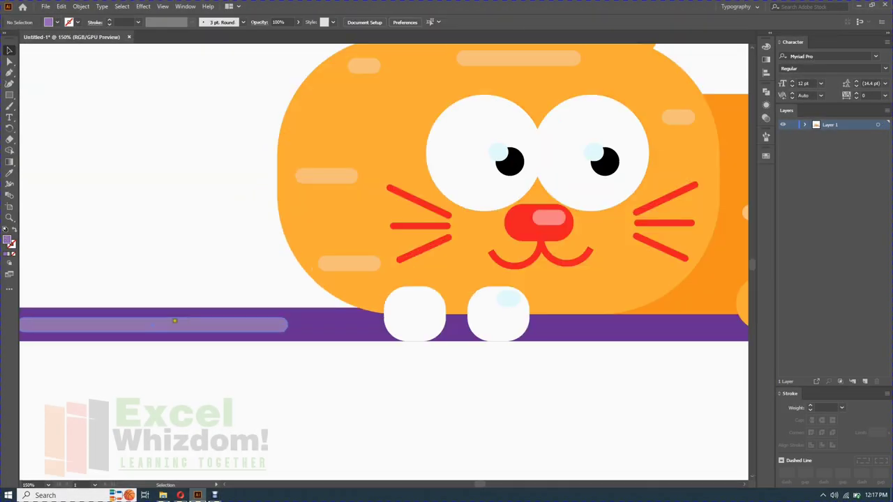
{"action": "left_click", "coordinate": [174, 321]}
{"action": "mouse_move", "coordinate": [287, 325]}
{"action": "left_mouse_down"}
{"action": "mouse_move", "coordinate": [174, 325]}
{"action": "mouse_move", "coordinate": [309, 326]}
{"action": "mouse_move", "coordinate": [232, 336]}
{"action": "mouse_move", "coordinate": [320, 335]}
{"action": "mouse_move", "coordinate": [244, 338]}
{"action": "left_mouse_up"}
{"action": "scroll", "coordinate": [352, 384], "scroll_direction": "down", "scroll_amount": 2}
{"action": "scroll", "coordinate": [241, 374], "scroll_direction": "up", "scroll_amount": 3}
{"action": "left_click", "coordinate": [210, 336]}
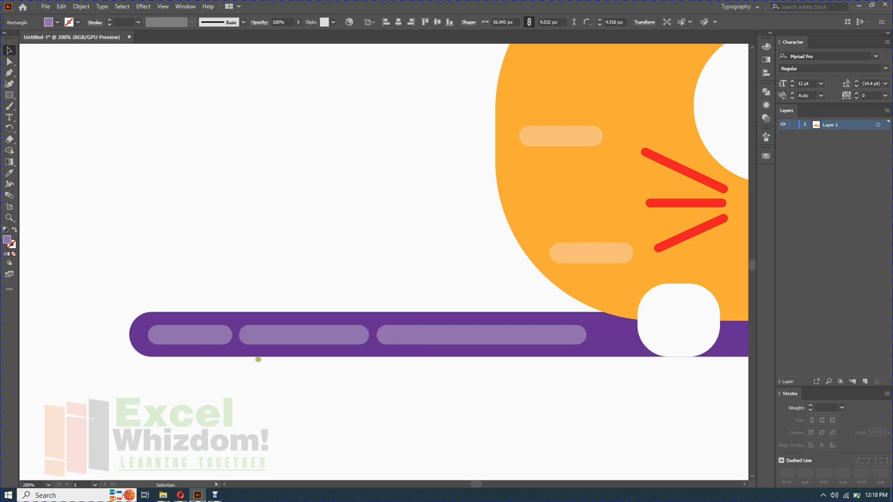
{"action": "left_click", "coordinate": [255, 359]}
{"action": "scroll", "coordinate": [255, 358], "scroll_direction": "down", "scroll_amount": 4}
{"action": "left_click_drag", "start_coordinate": [296, 349], "coordinate": [592, 350]}
Send a blue rounded cloud behind the cat and place a copy near the tail.
{"action": "key", "text": "ctrl+minus"}
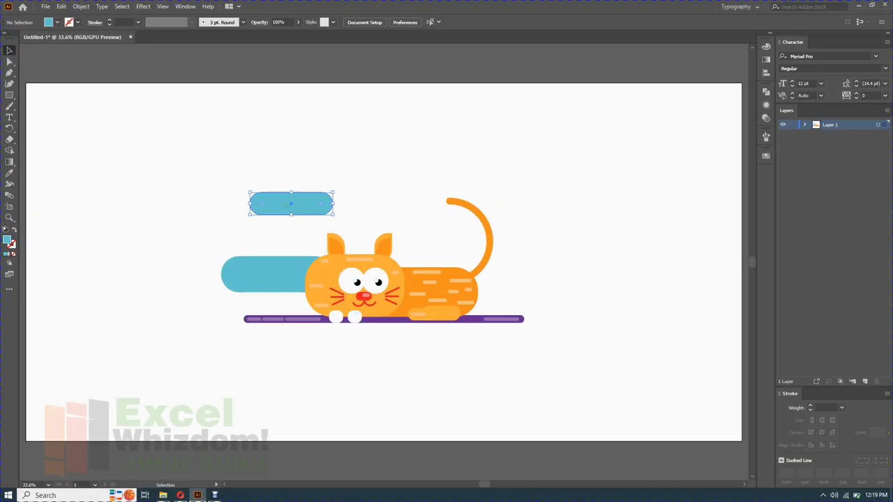
{"action": "right_click", "coordinate": [294, 203]}
{"action": "left_click", "coordinate": [484, 391]}
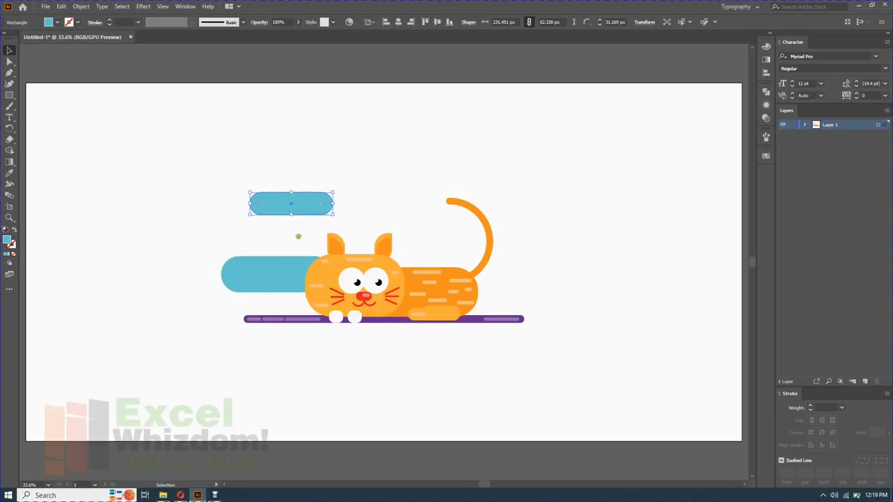
{"action": "left_click_drag", "start_coordinate": [303, 210], "coordinate": [417, 250]}
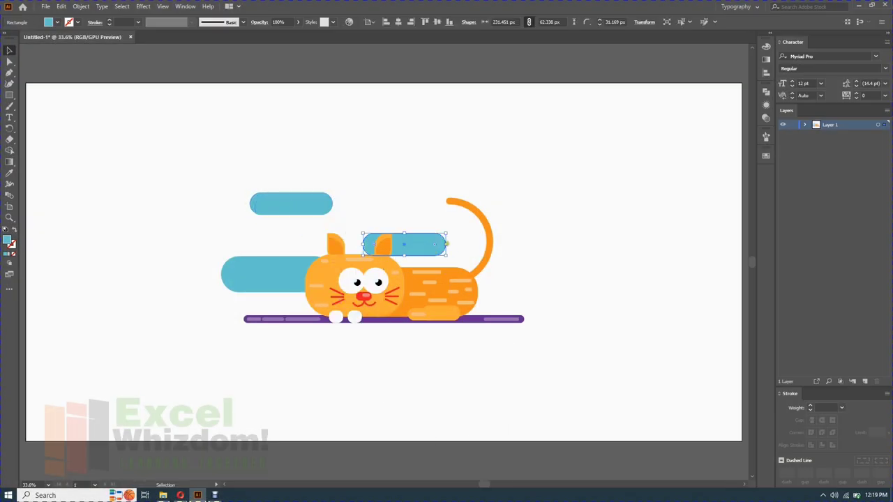
{"action": "left_click", "coordinate": [409, 195]}
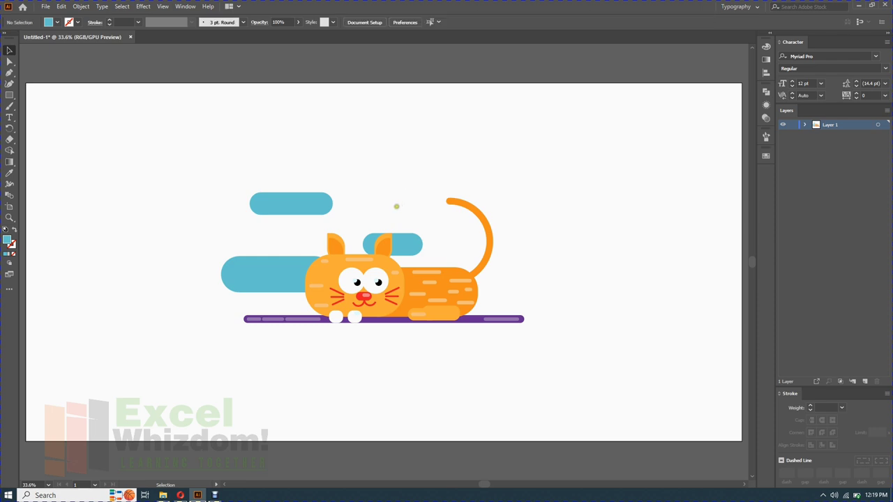
{"action": "left_click_drag", "start_coordinate": [409, 249], "coordinate": [489, 192]}
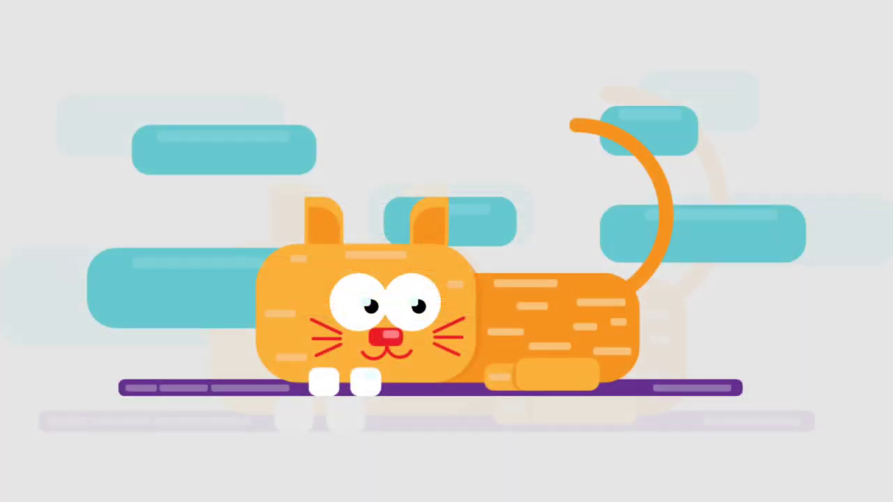